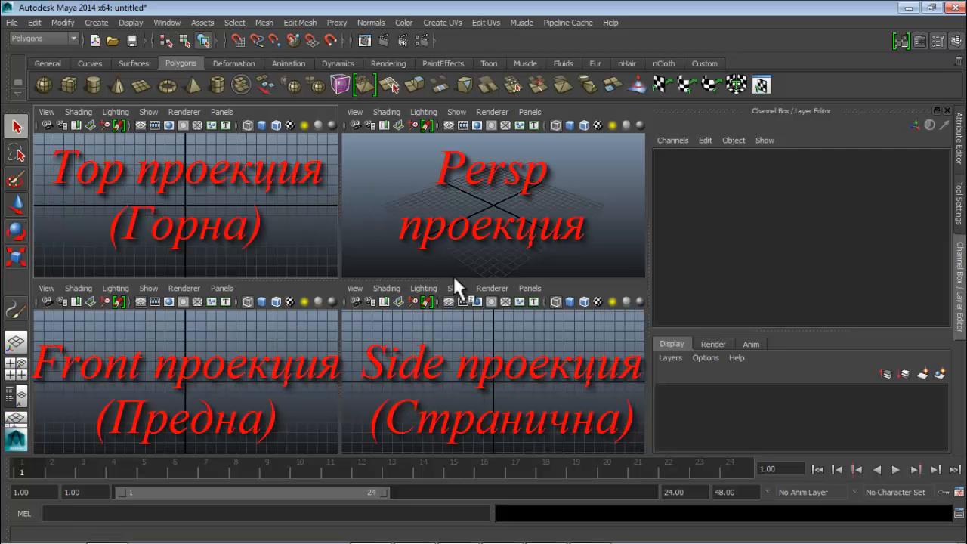
Enlarge the perspective view and switch to the Polygons menu set and the Polygons tool shelf
key(space)
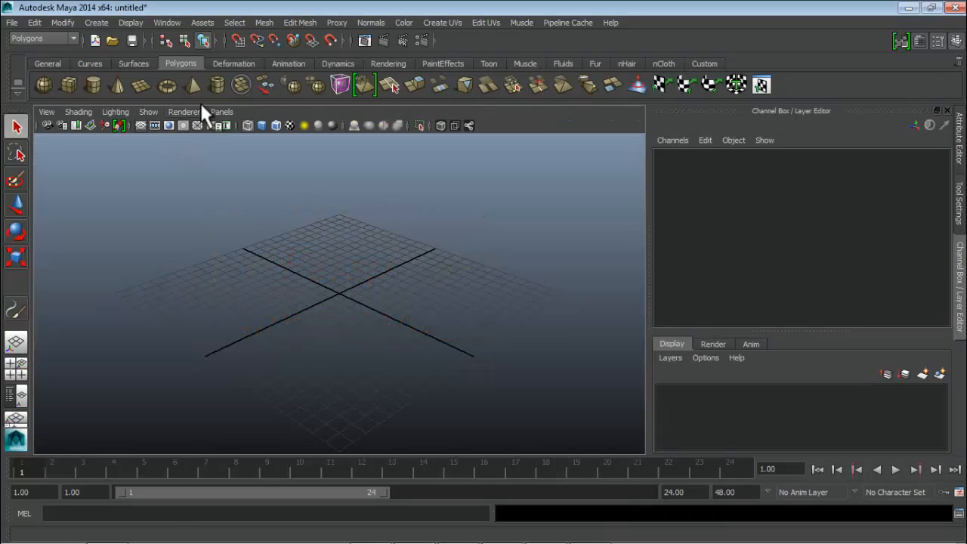
click(46, 38)
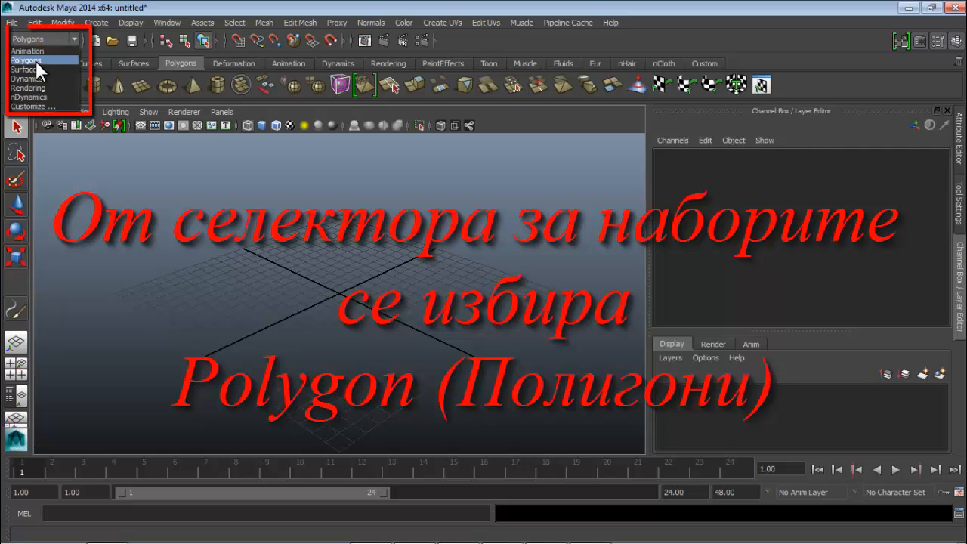
click(36, 60)
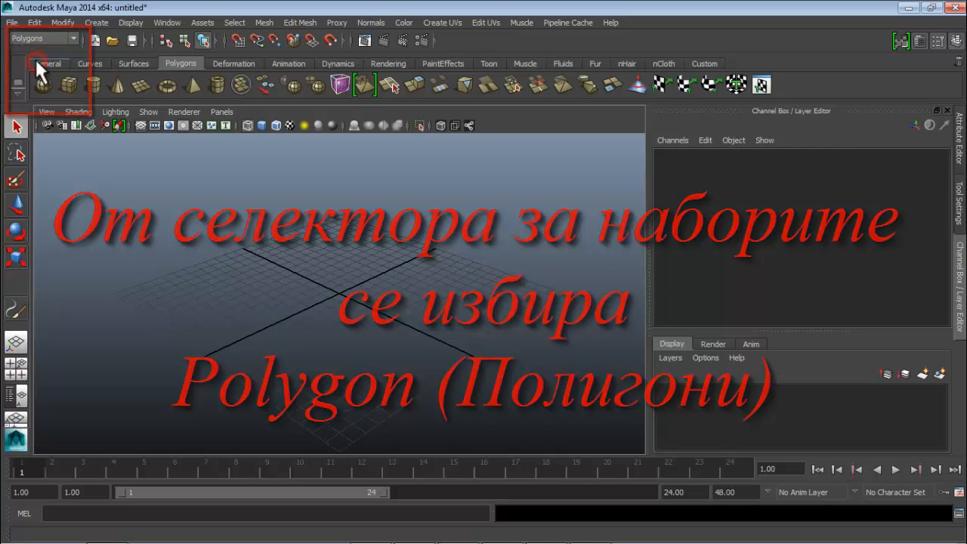
click(135, 64)
click(179, 63)
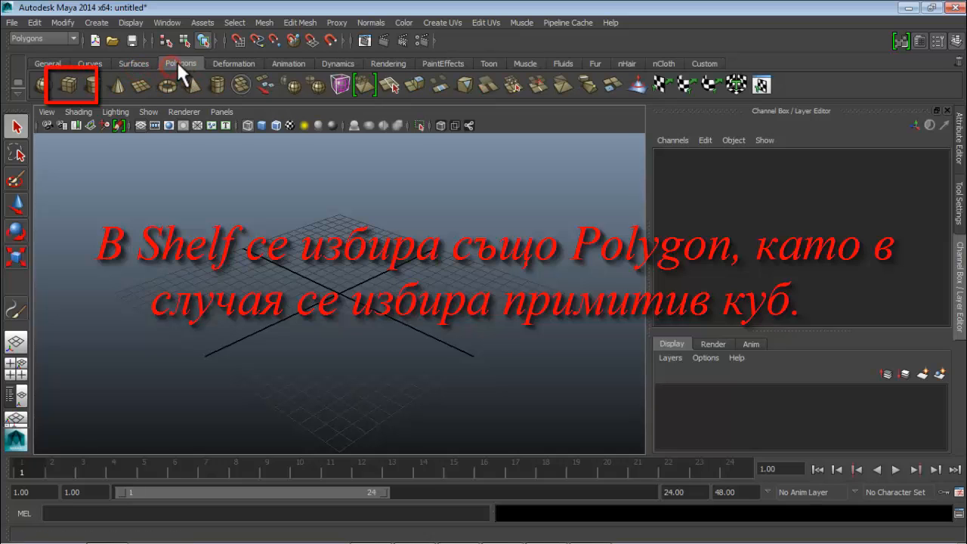
Draw a flat polygon cube near the grid's centre, at about X -0.44, Y 0.67, Z 0.1, and display its faces shaded
click(73, 87)
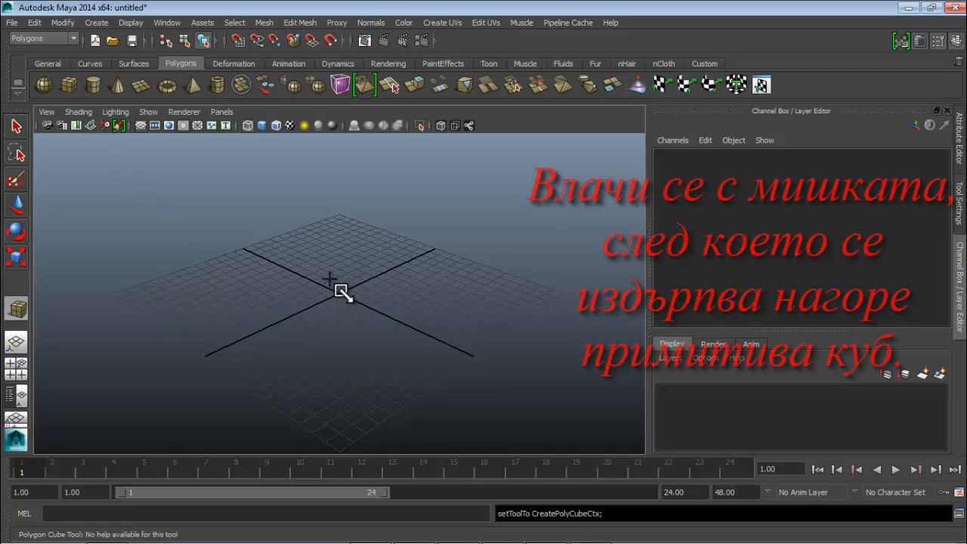
mouse_move(331, 272)
mouse_down()
mouse_move(350, 291)
mouse_move(341, 312)
mouse_move(349, 262)
mouse_up()
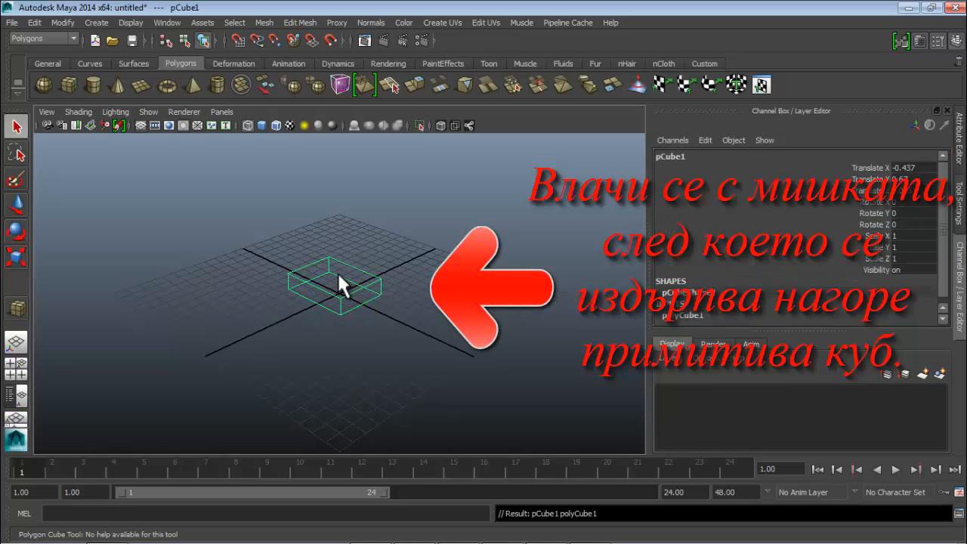
key(5)
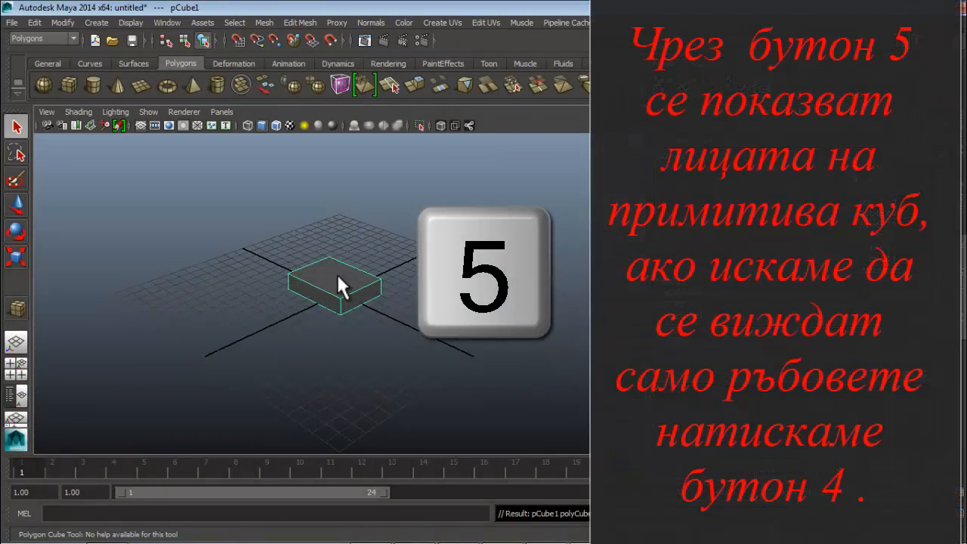
key(4)
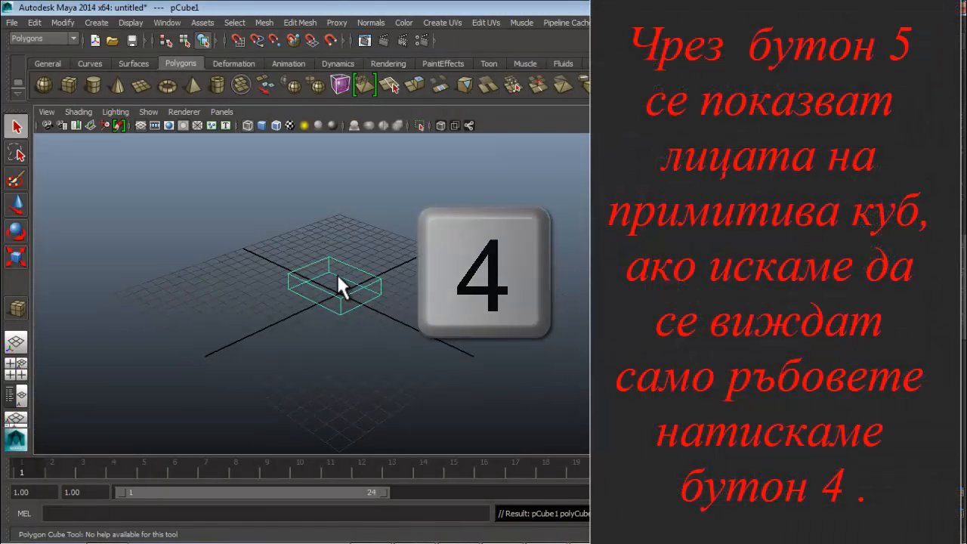
key(5)
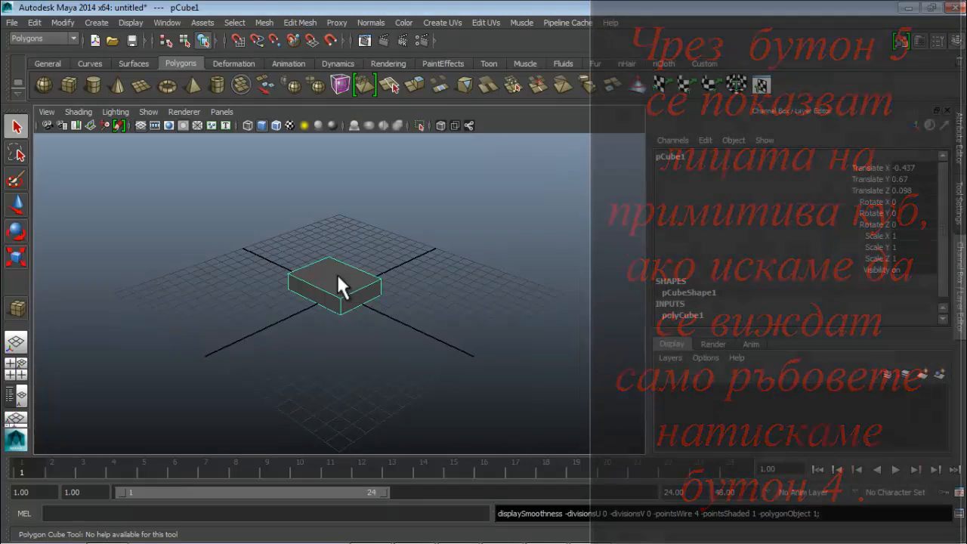
Preview the cube in its smoothed display and return it to the unsmoothed display
key(2)
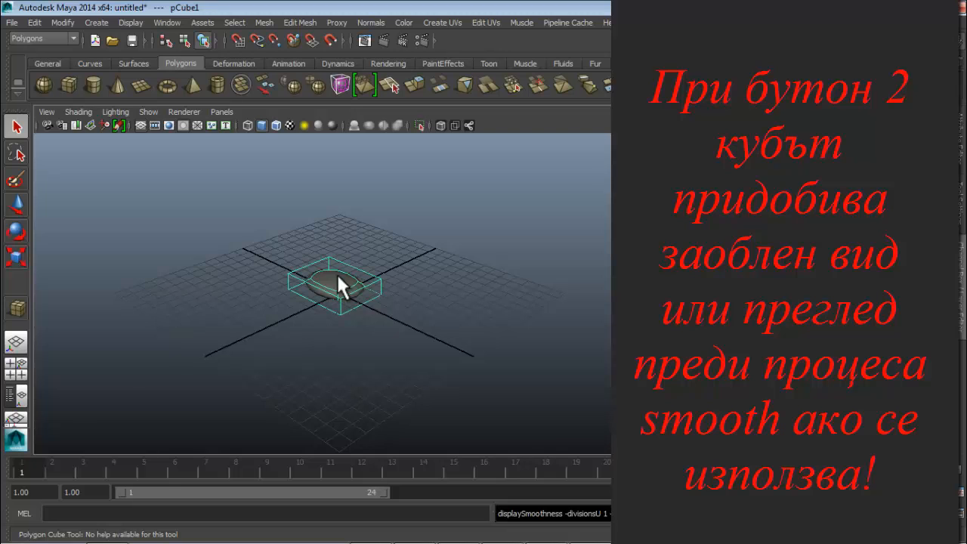
key(f)
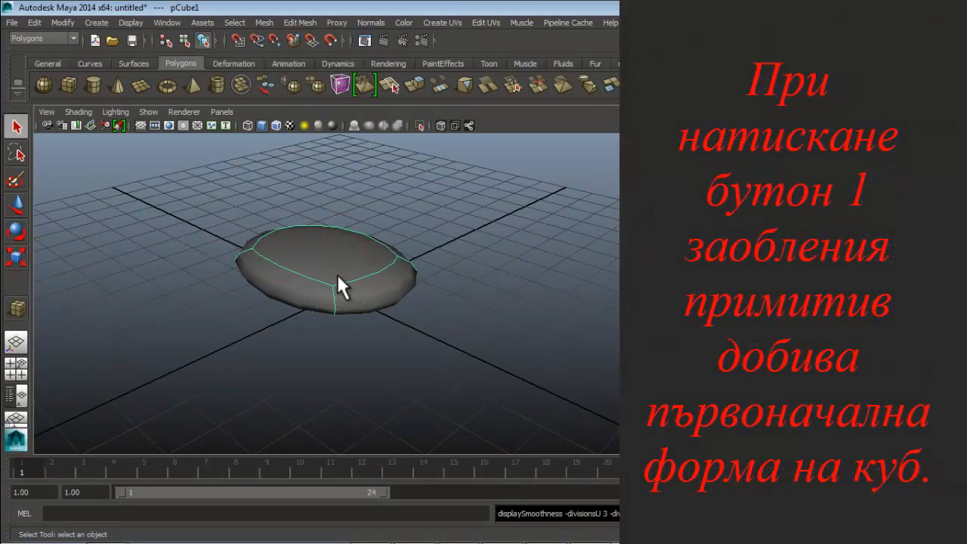
key(1)
key(2)
key(1)
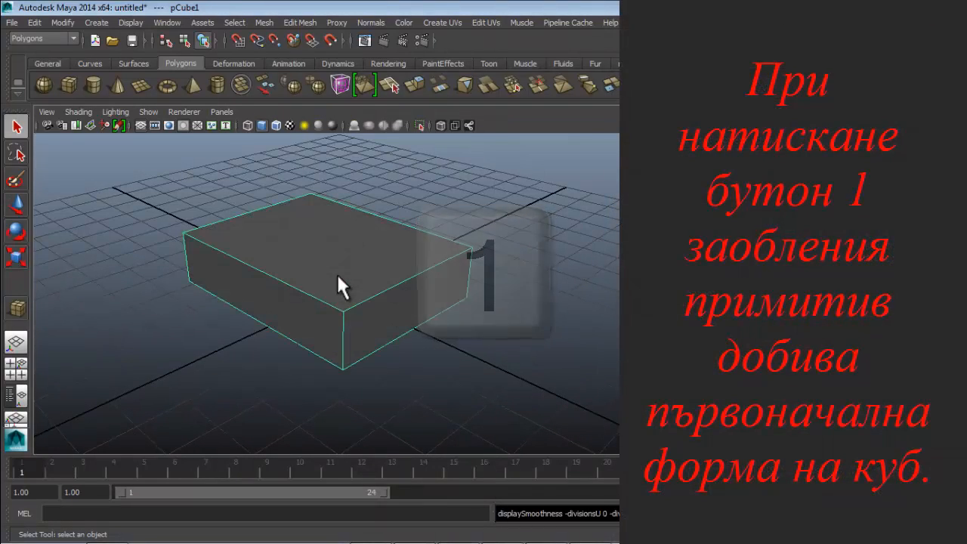
key(2)
key(1)
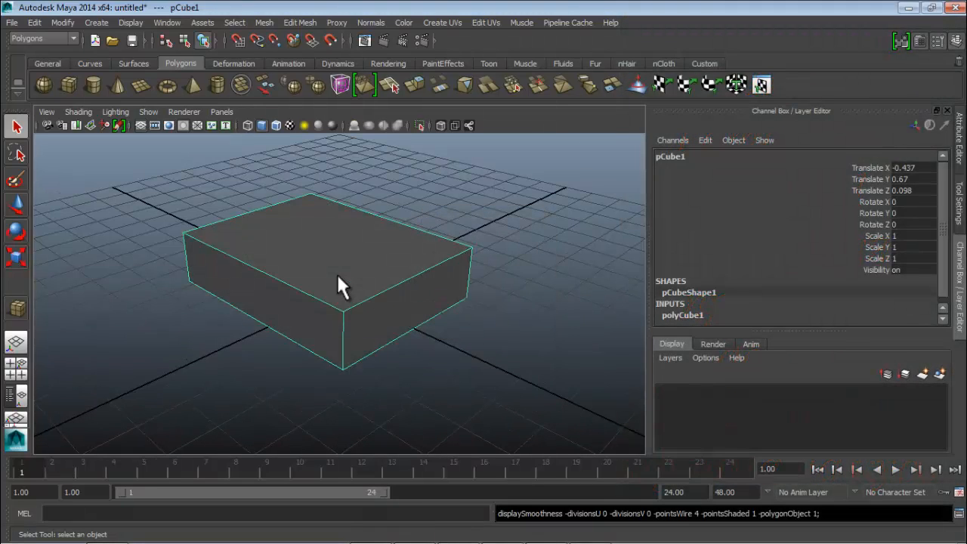
Enlarge the top view, put the cube in vertex mode and select all of its vertices
scroll(336, 272, down, 2)
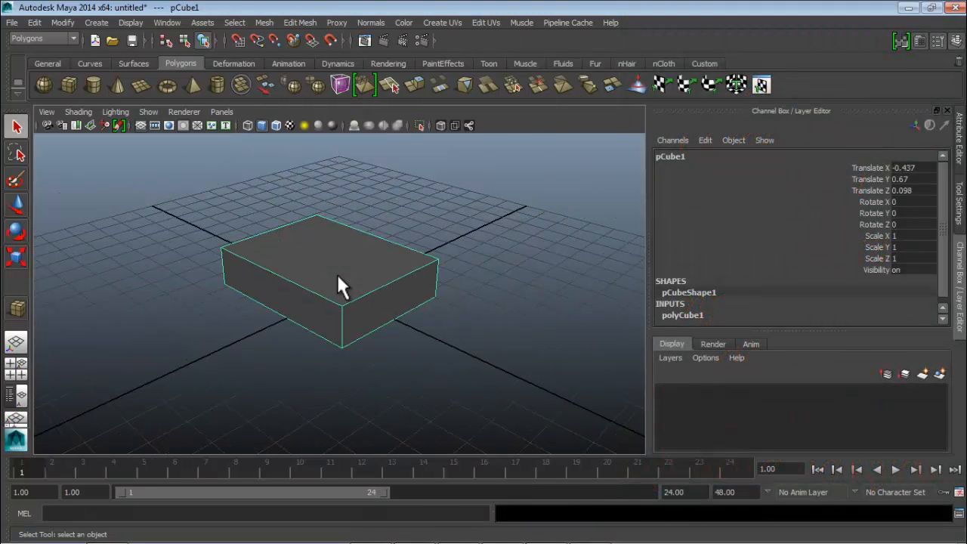
key(space)
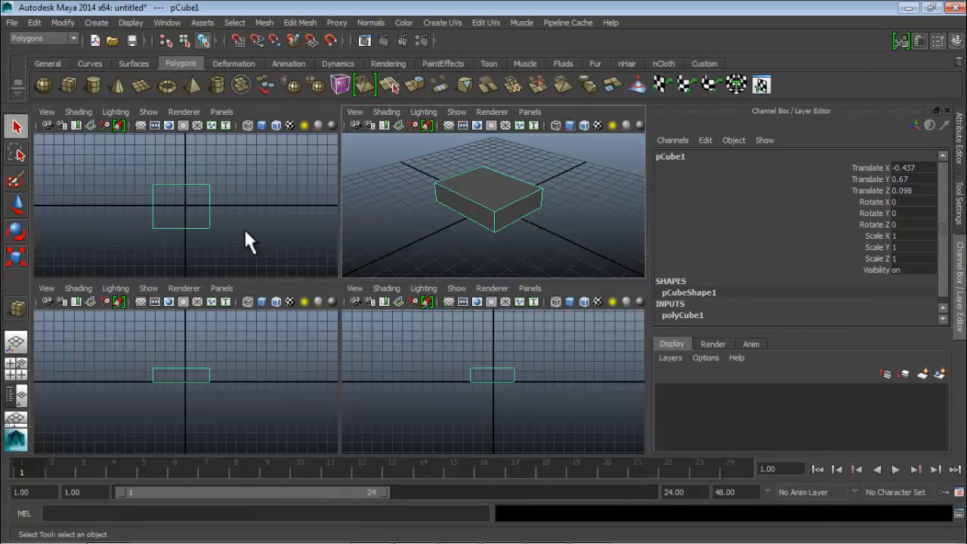
key(space)
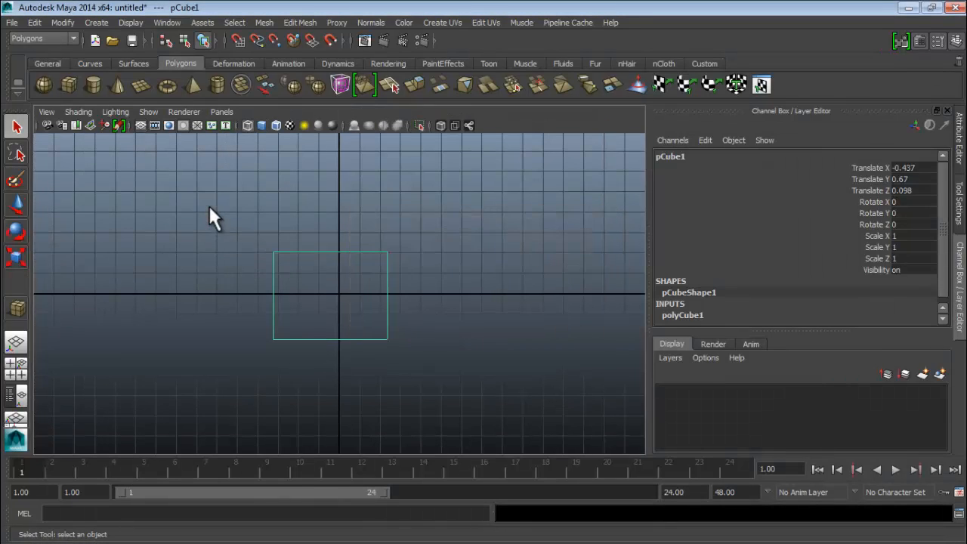
right_click(384, 256)
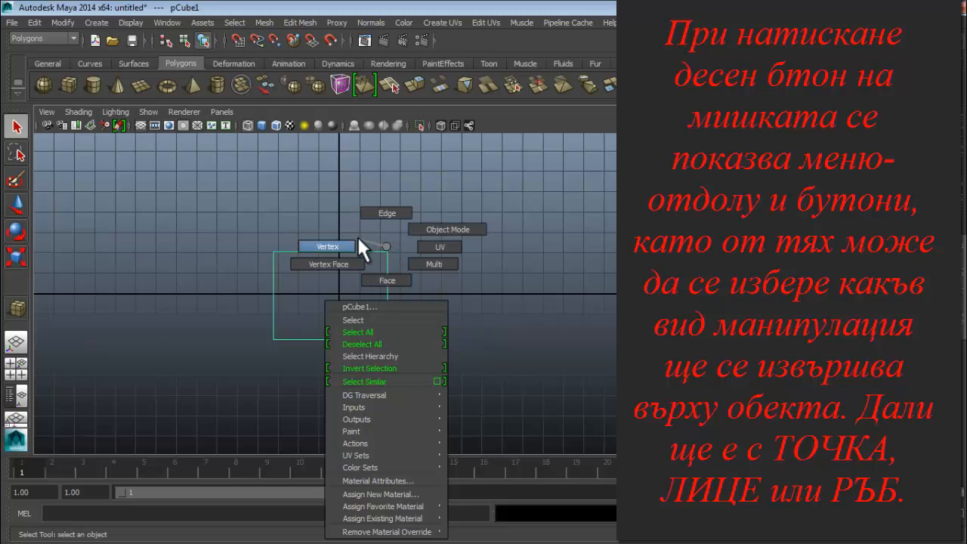
right_drag(358, 239, 359, 240)
drag(468, 213, 259, 385)
Try moving the cube's vertices in the top view with the Move tool and undo the move
key(w)
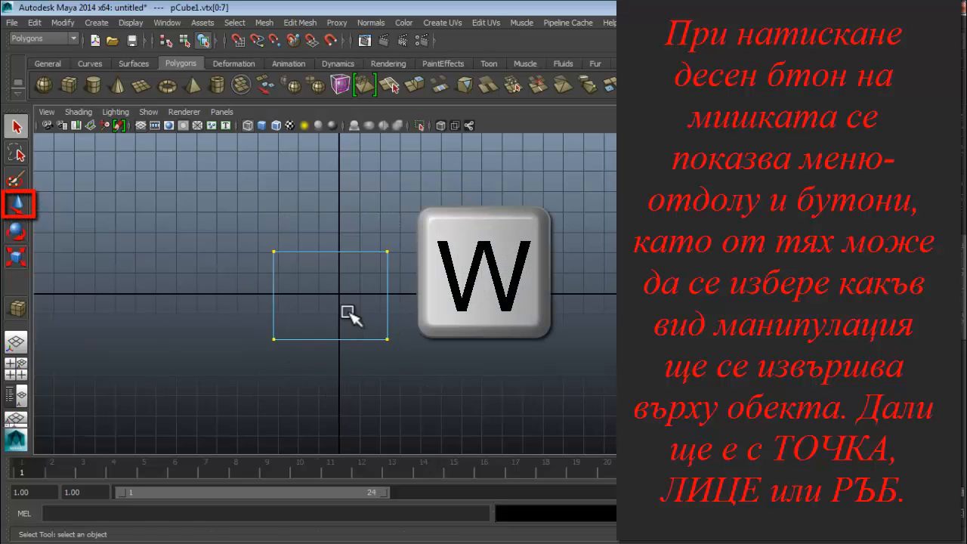
drag(370, 296, 382, 299)
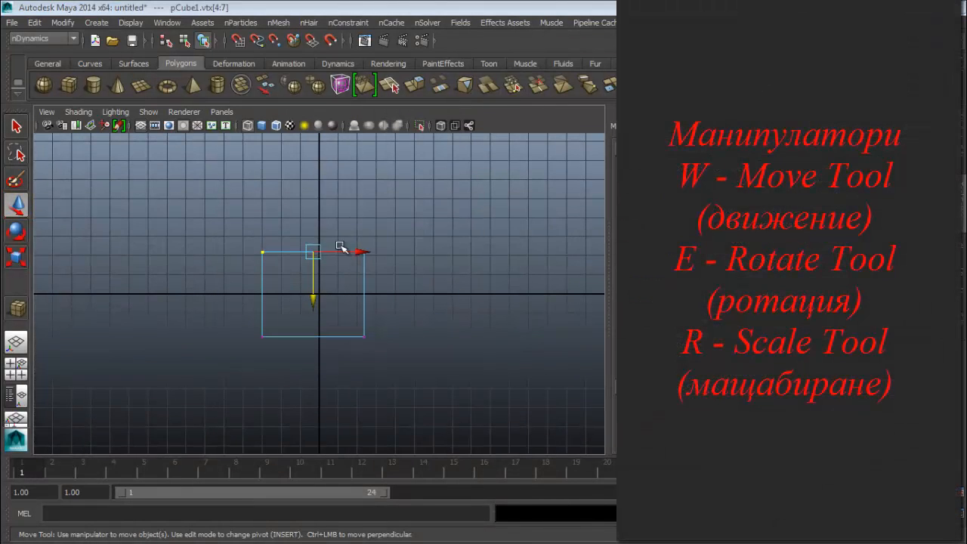
mouse_move(358, 250)
mouse_down()
mouse_move(370, 254)
mouse_move(355, 255)
mouse_up()
key(ctrl+z)
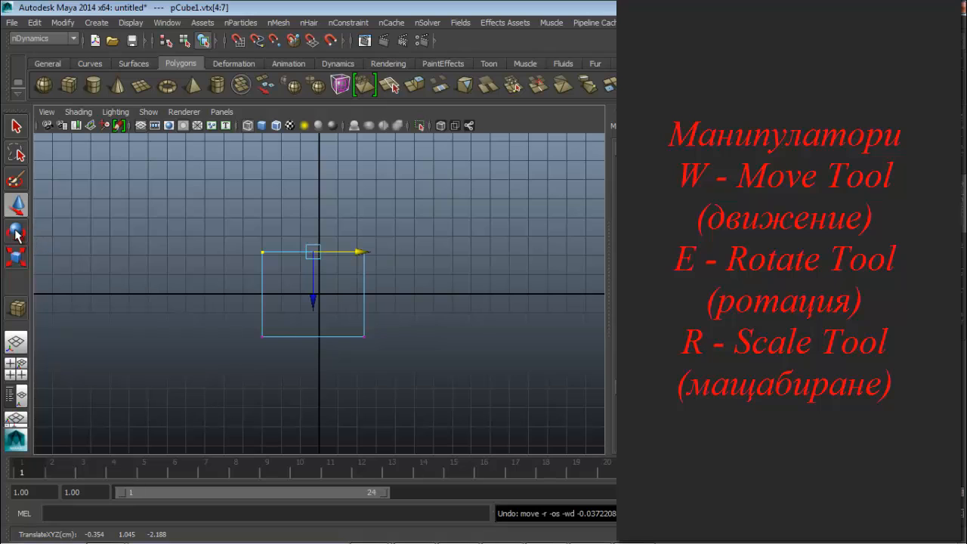
Try rotating the vertices of the cube's back side with the Rotate tool and undo the rotation
click(16, 233)
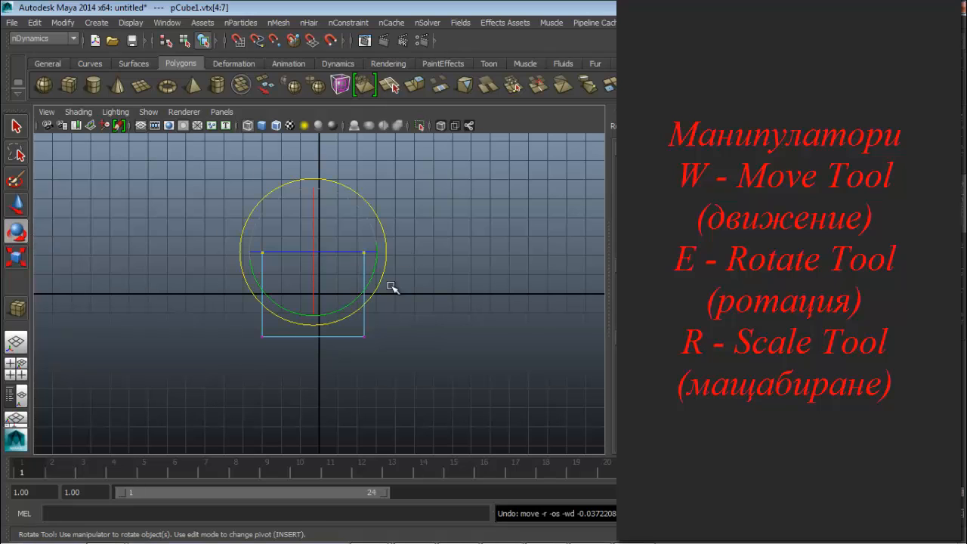
drag(309, 252, 316, 254)
key(ctrl+z)
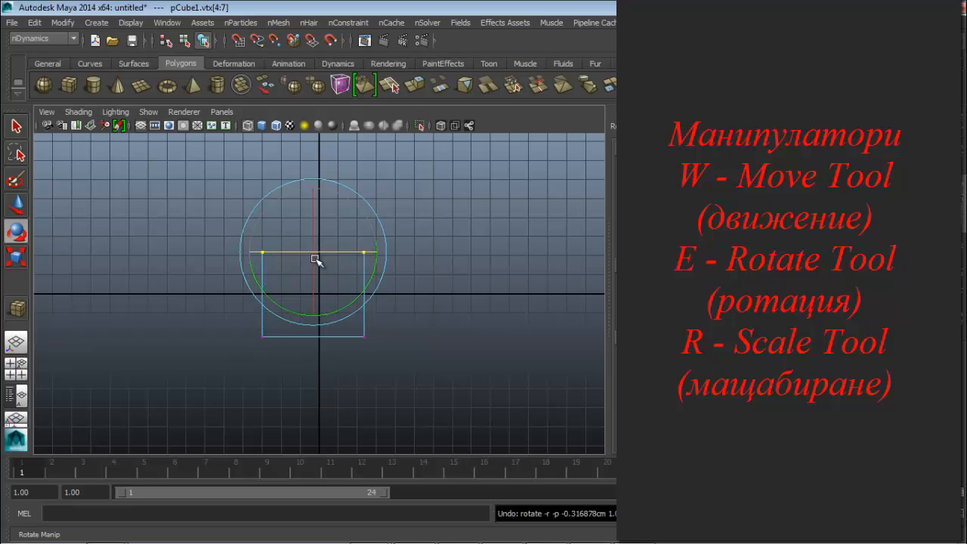
Reactivate the Move tool, display the top view shaded and return to the enlarged perspective view
click(24, 211)
key(5)
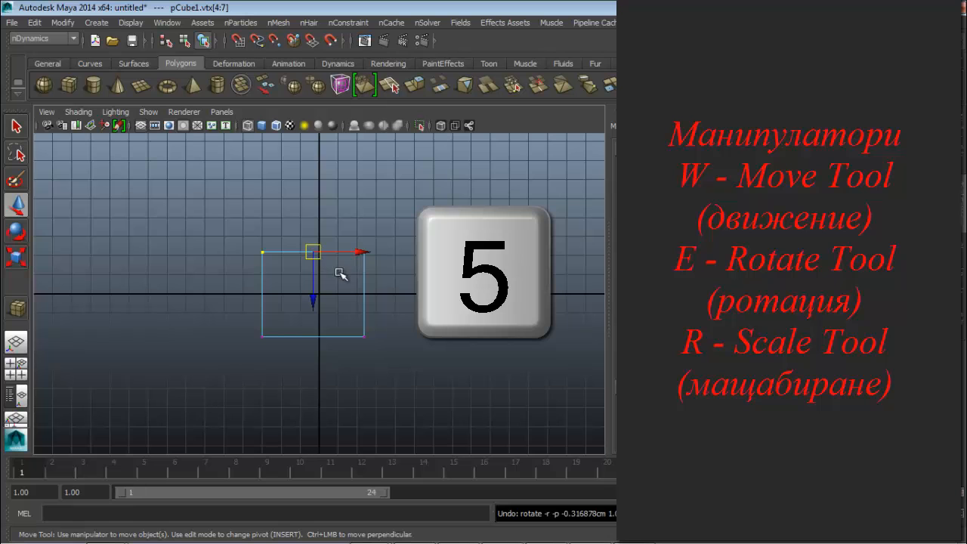
key(space)
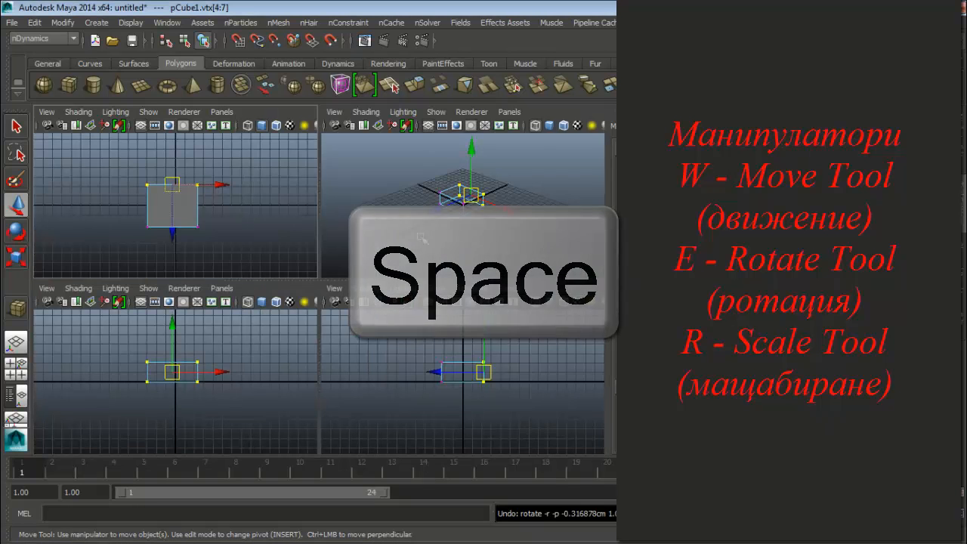
click(444, 212)
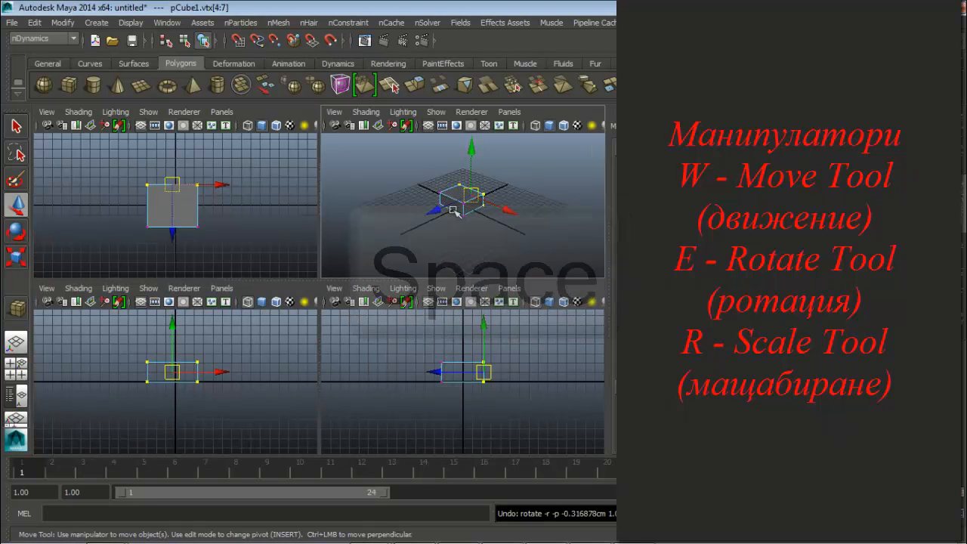
key(space)
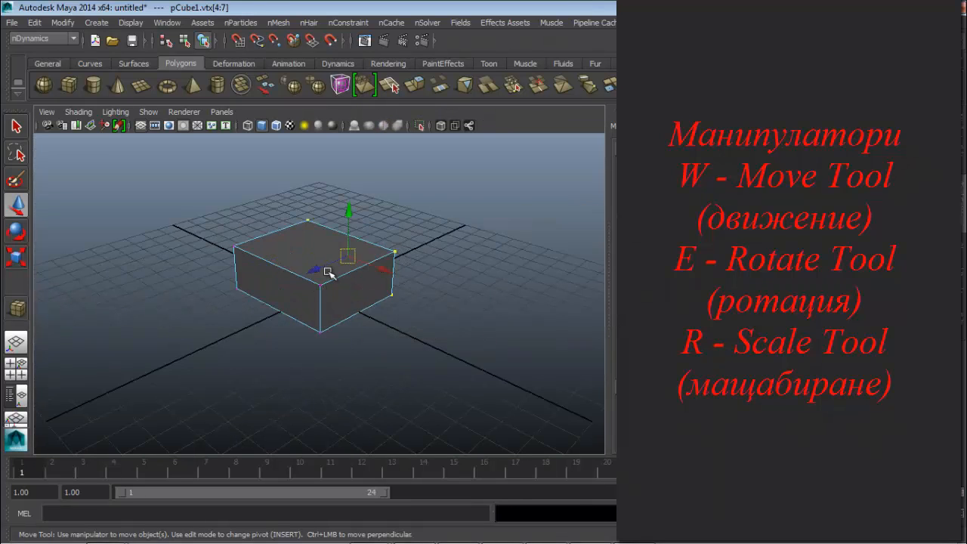
In object mode, move the whole cube along its three axes to about X 0.65, Y 1.65, Z 1.24
right_drag(328, 271, 394, 234)
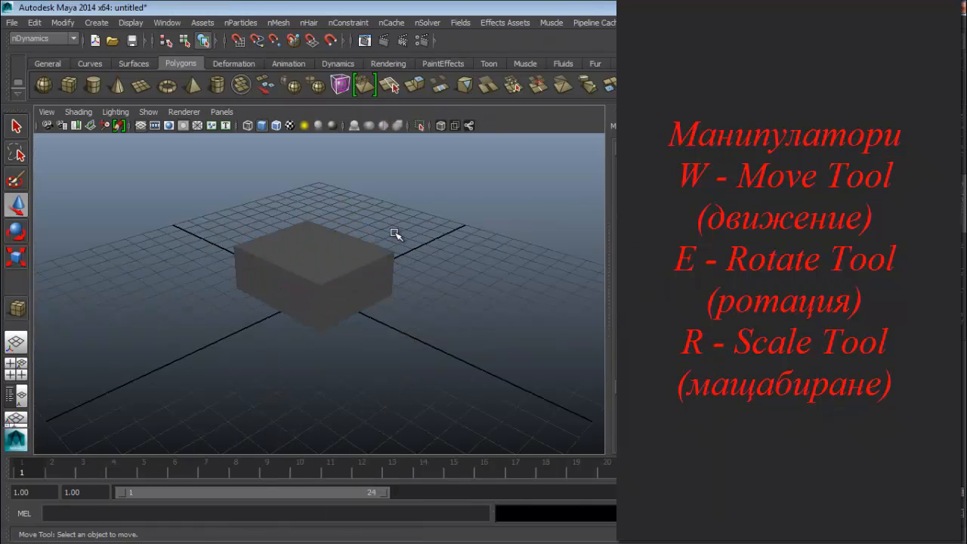
click(342, 277)
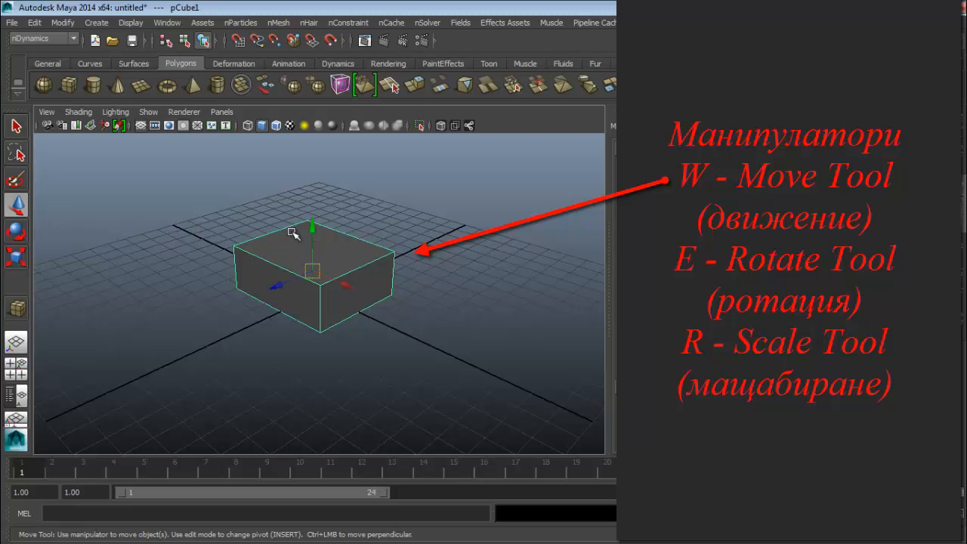
mouse_move(312, 219)
mouse_down()
mouse_move(315, 164)
mouse_move(312, 272)
mouse_move(297, 239)
mouse_move(302, 214)
mouse_up()
drag(347, 279, 353, 302)
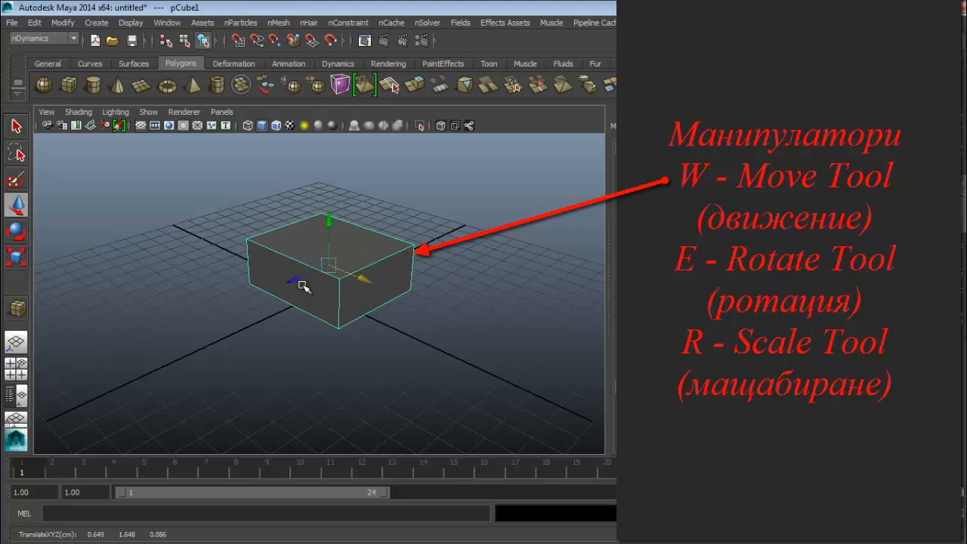
drag(302, 285, 328, 271)
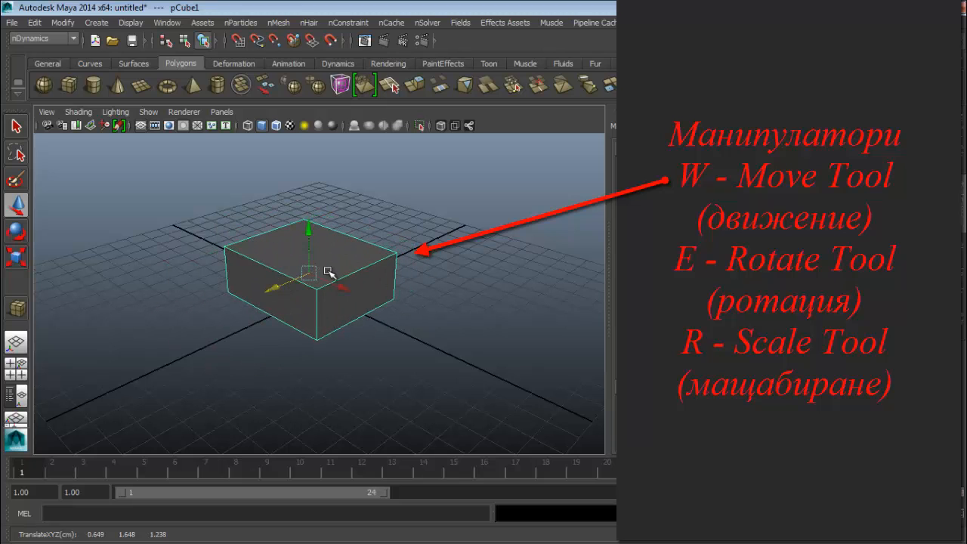
click(309, 228)
In face mode, reshape the cube by moving its front face along Z, right face along X and top face along Y, all inward
right_drag(301, 301, 301, 323)
click(260, 303)
drag(248, 304, 265, 324)
click(354, 300)
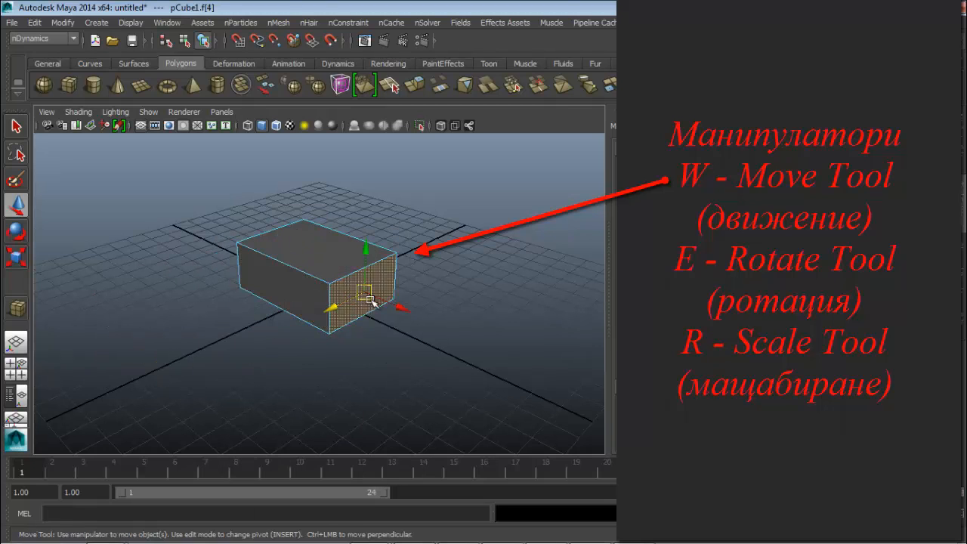
drag(399, 306, 317, 231)
click(332, 243)
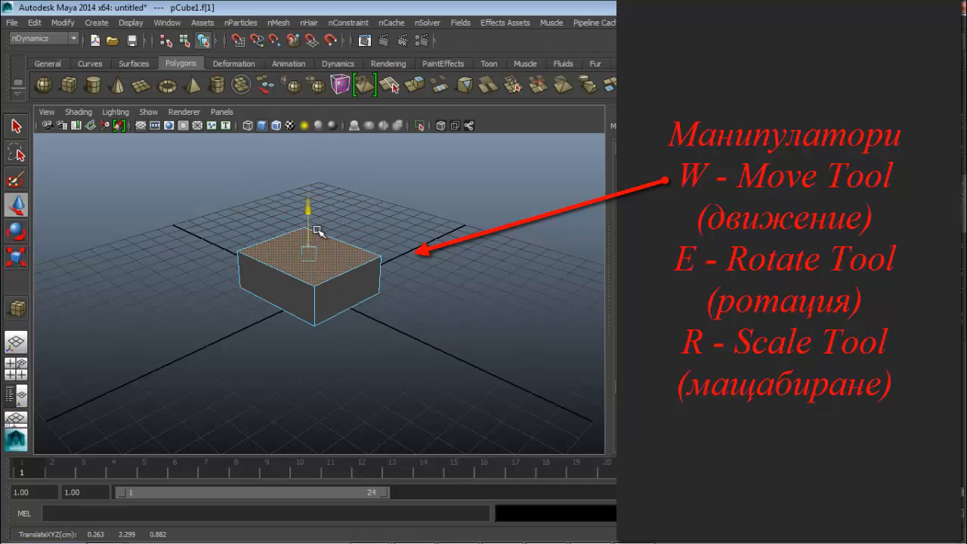
In vertex mode, move the cube's top rear right corner vertex inward along X to about 1.0
right_click(293, 281)
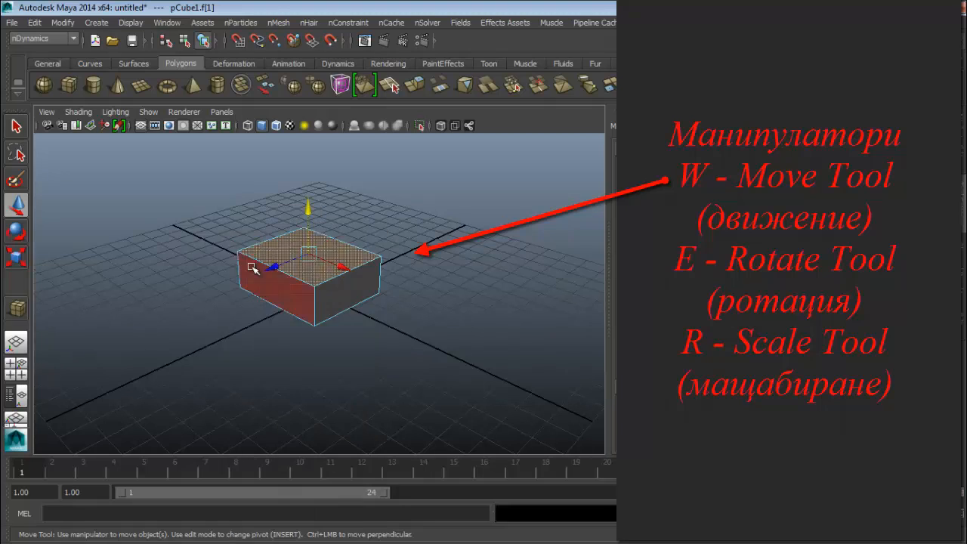
key(ctrl+F9)
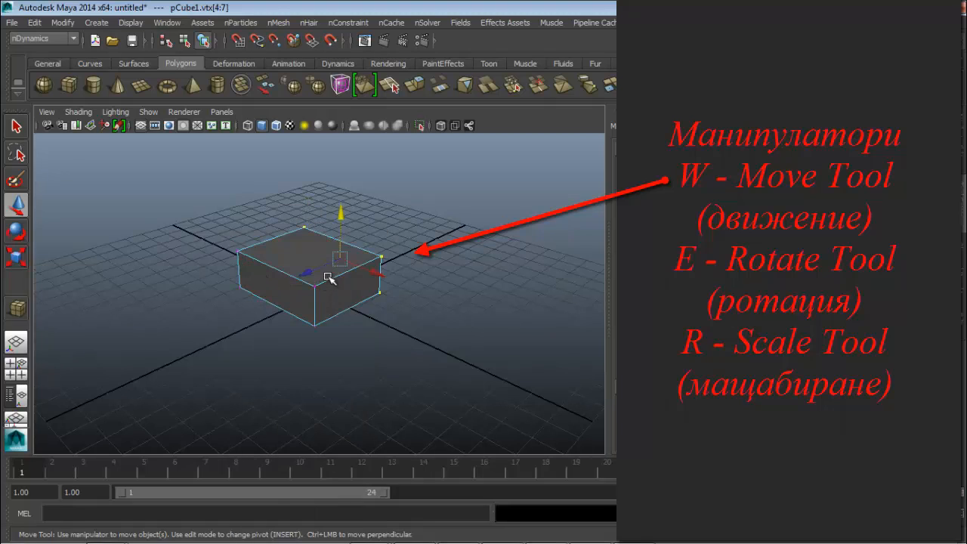
click(384, 258)
click(383, 259)
drag(419, 270, 358, 263)
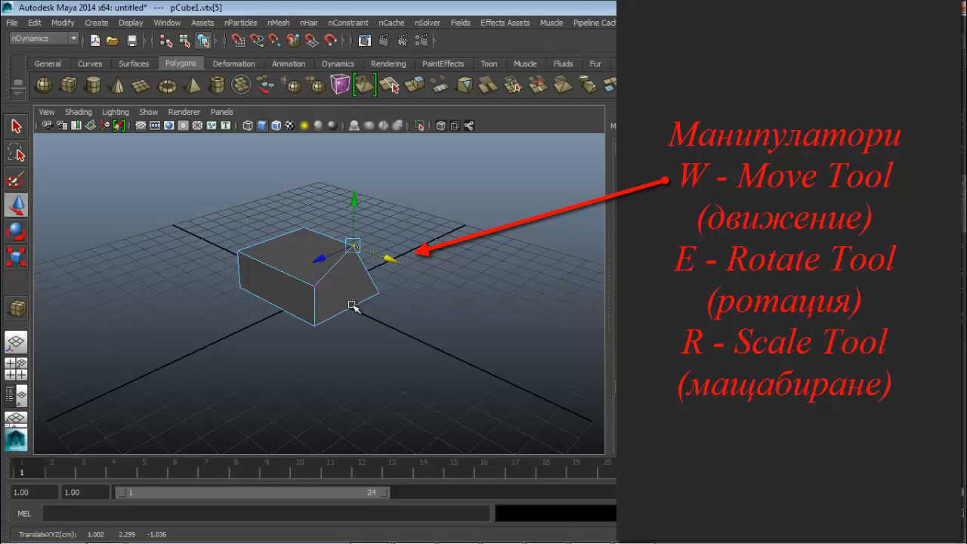
Undo the vertex move, then return the cube to object mode, select it whole and rotate it with the Rotate tool
key(ctrl+z)
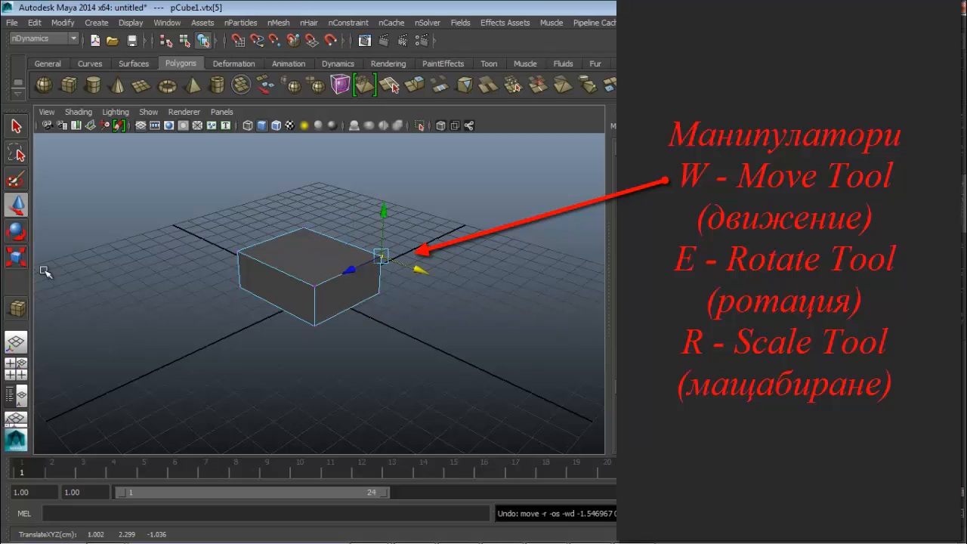
click(17, 234)
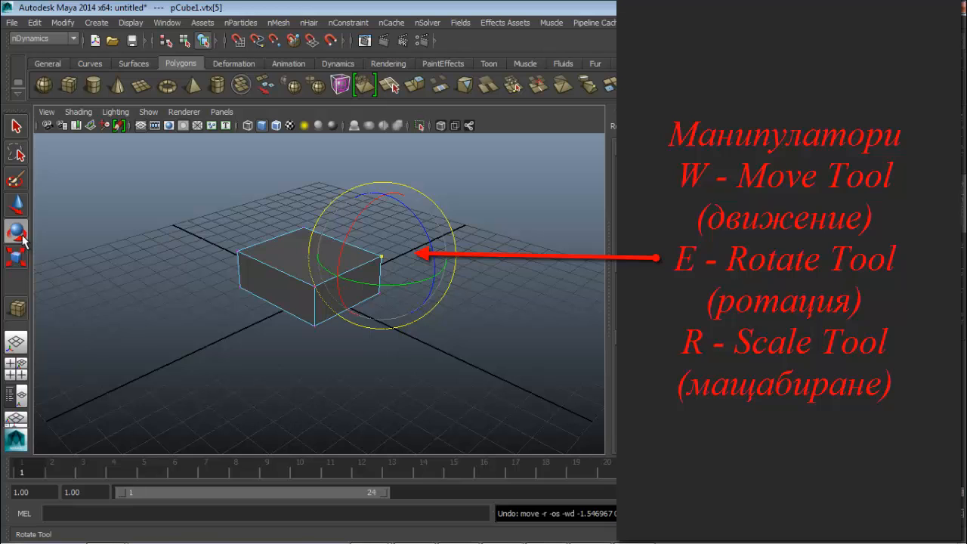
right_drag(313, 263, 330, 256)
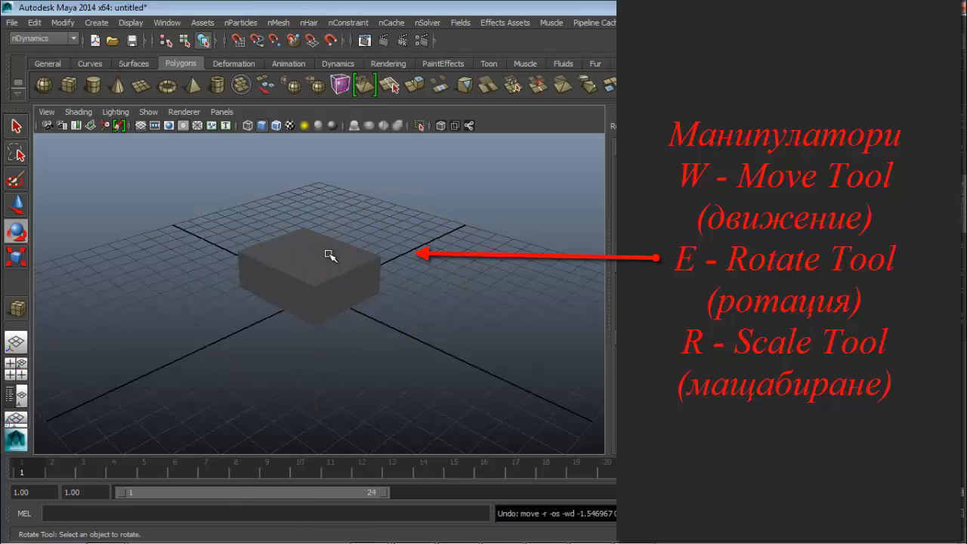
click(304, 270)
drag(292, 221, 241, 316)
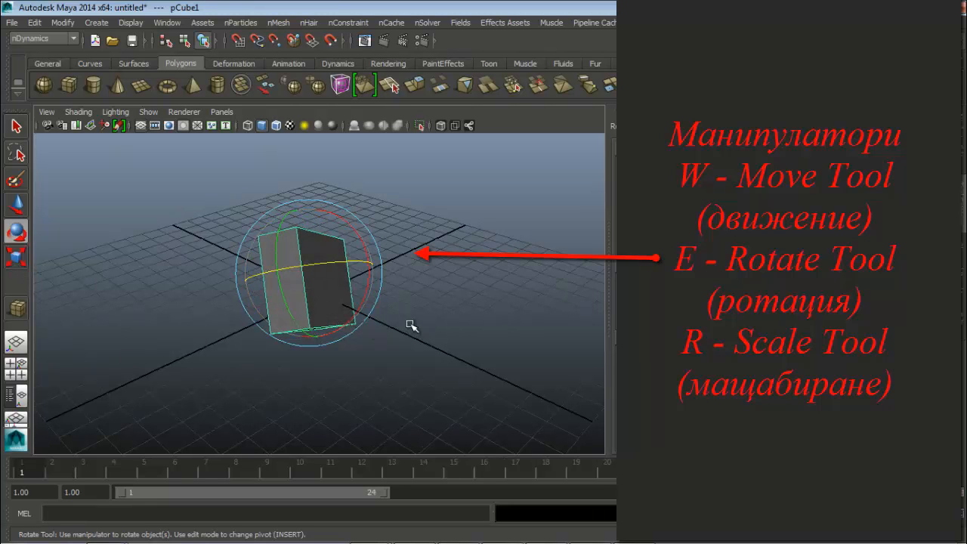
Undo the cube's rotations and the earlier vertex and face edits, back to the whole cube being selected in object mode
key(ctrl+z)
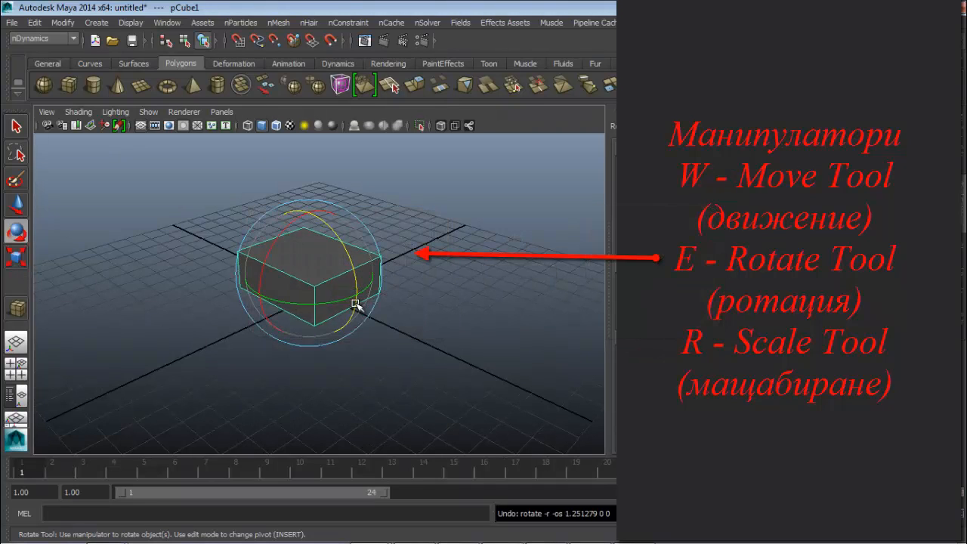
key(ctrl+z)
key(ctrl+z)
key(ctrl+z)
key(ctrl+z)
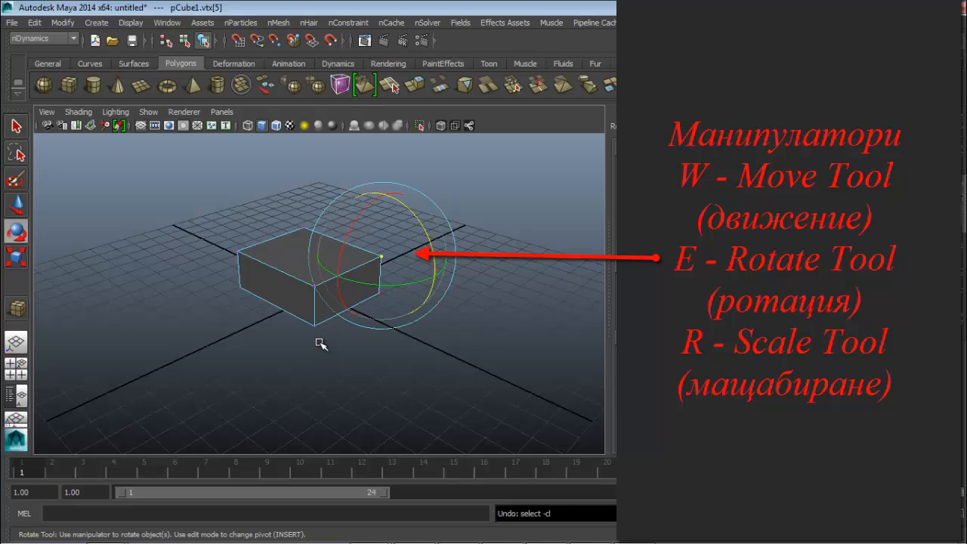
key(ctrl+z)
key(ctrl+z)
key(ctrl+z)
key(ctrl+z)
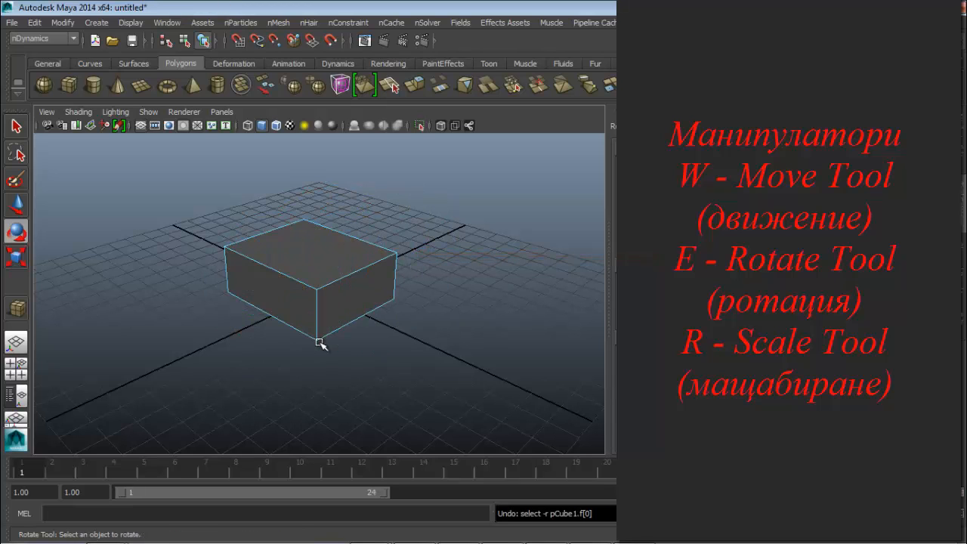
key(ctrl+z)
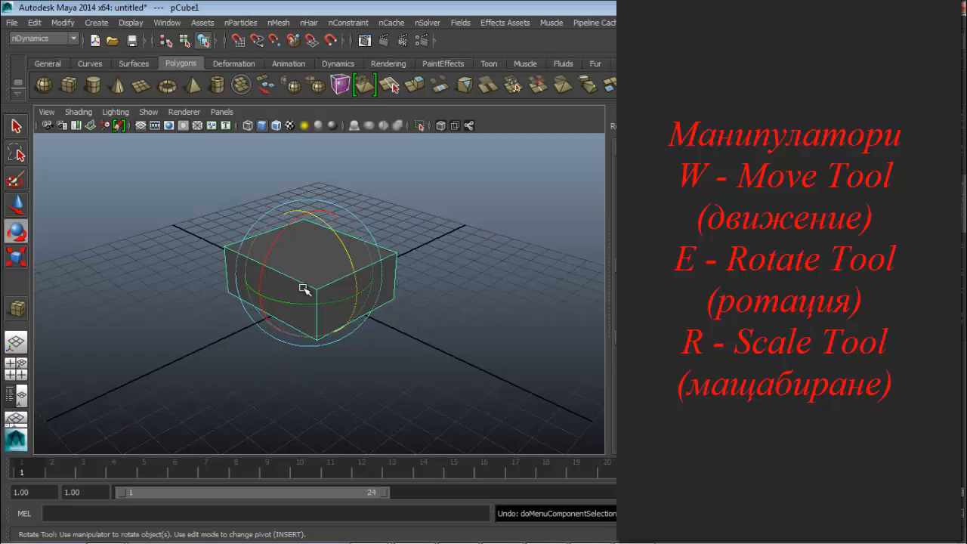
Cycle through the Move and Rotate tools to the Scale tool, scale the cube uniformly by about 1.11 and flatten it along Y
key(w)
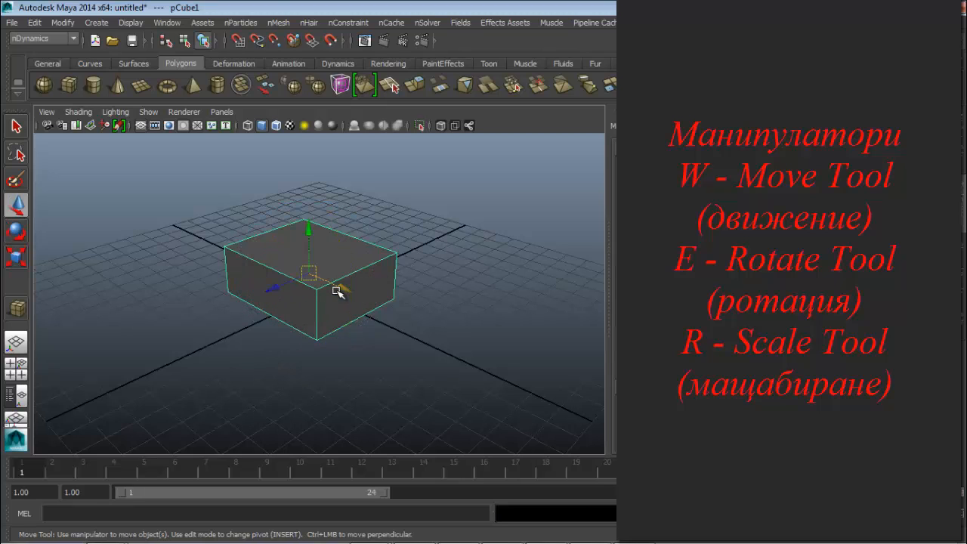
key(e)
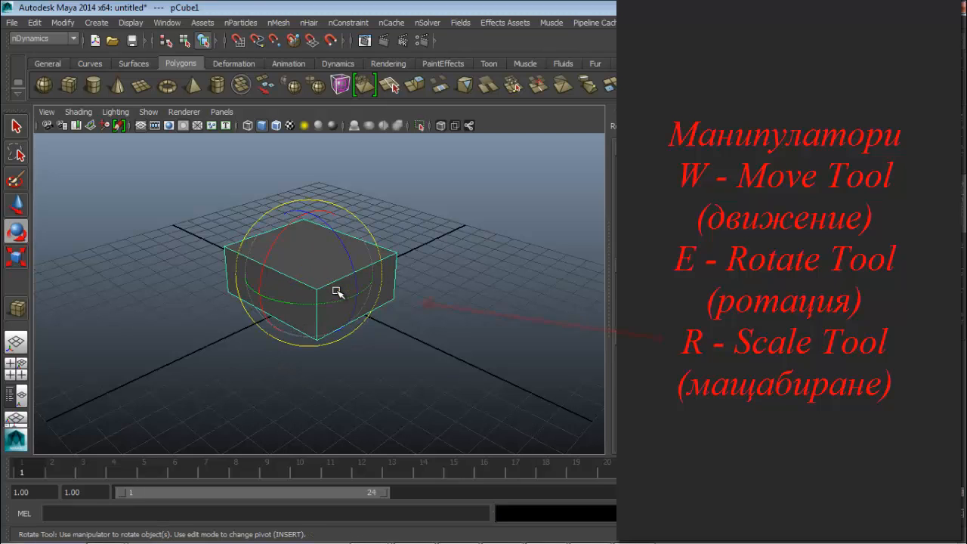
key(r)
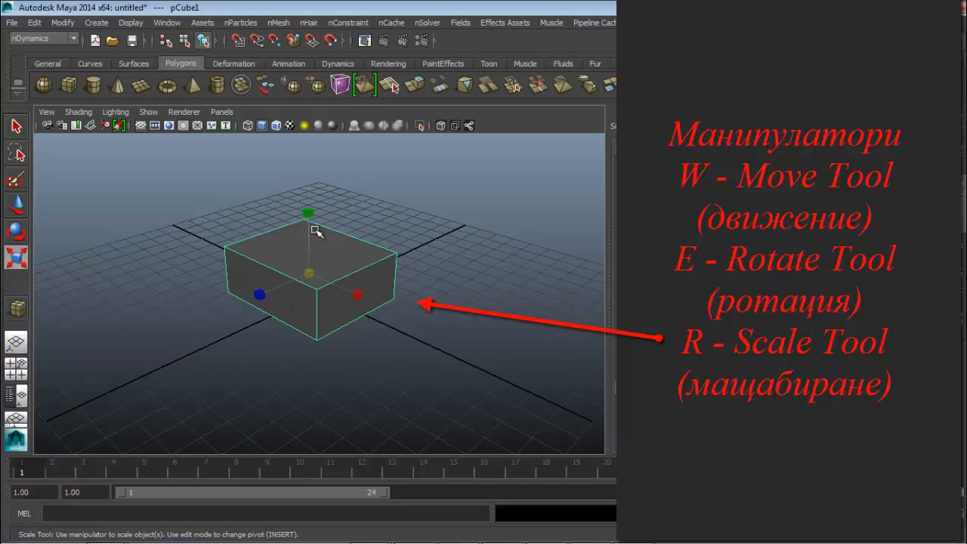
drag(307, 274, 264, 355)
drag(316, 276, 330, 298)
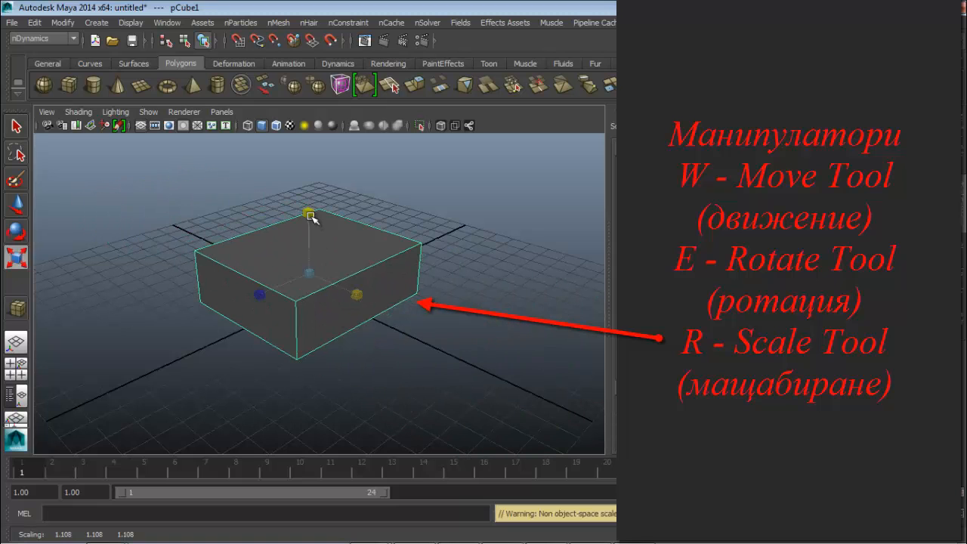
mouse_move(310, 216)
mouse_down()
mouse_move(310, 114)
mouse_move(317, 158)
mouse_move(309, 221)
mouse_up()
Move the flattened cube back along Z to about -2.36 and rotate it about the X axis so its top tilts forward
click(18, 209)
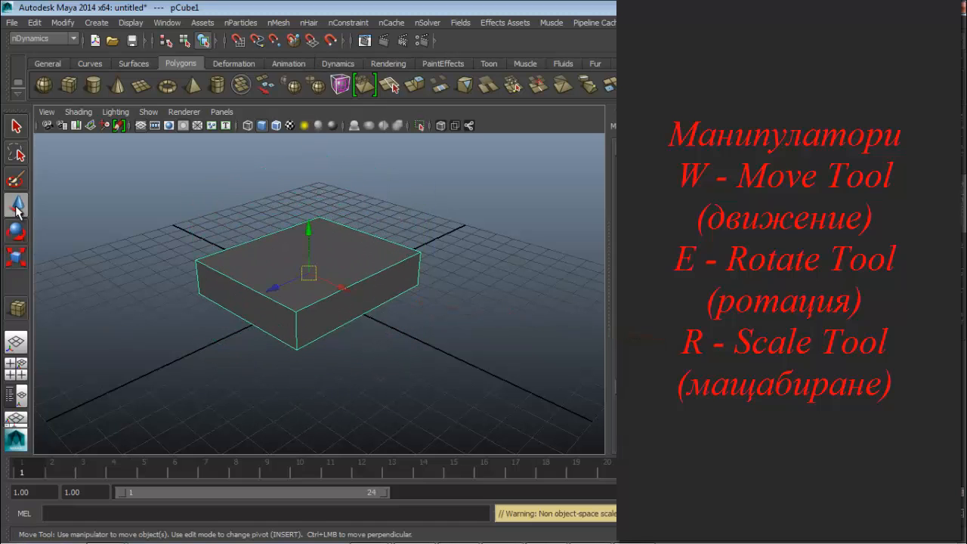
drag(282, 281, 349, 264)
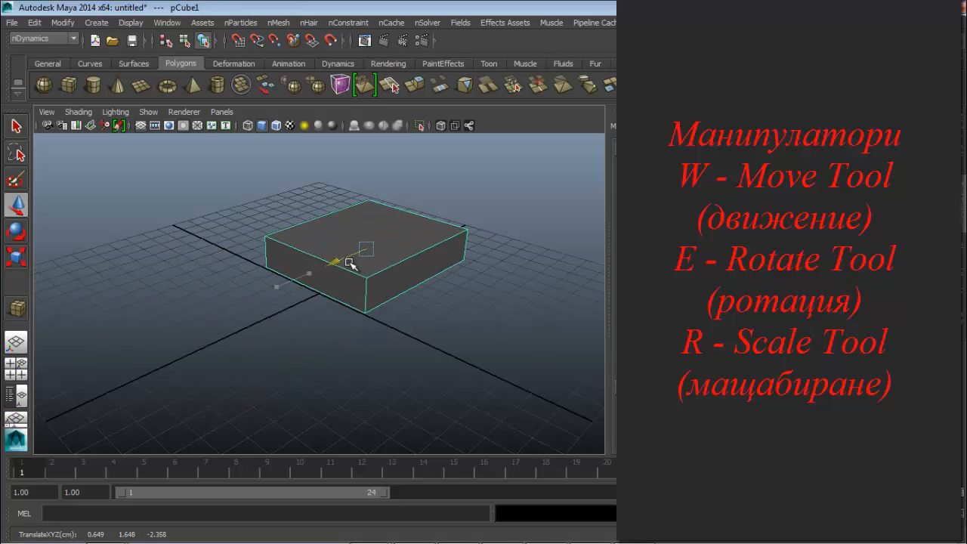
click(18, 230)
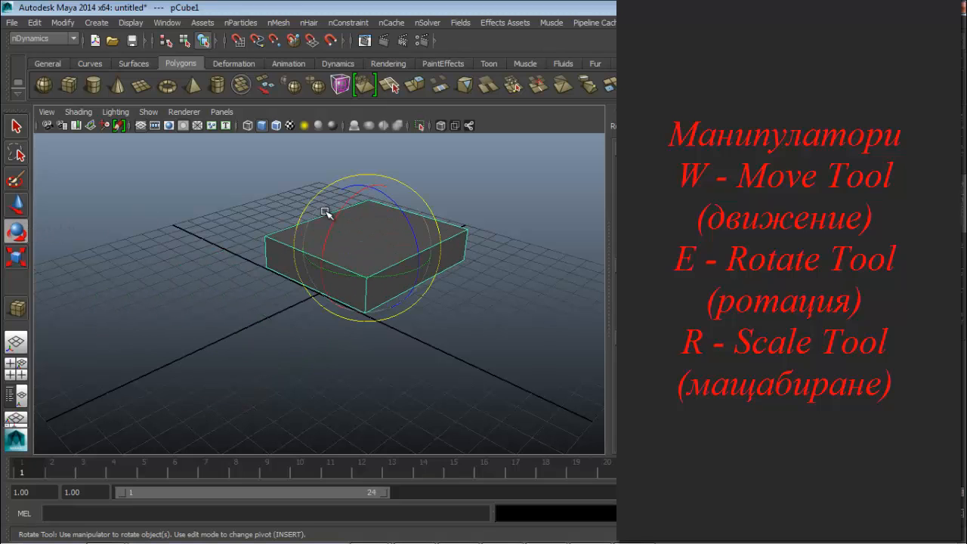
drag(325, 212, 328, 276)
Scale the tilted cube uniformly by about 1.62 and compress it along the Y axis
click(18, 258)
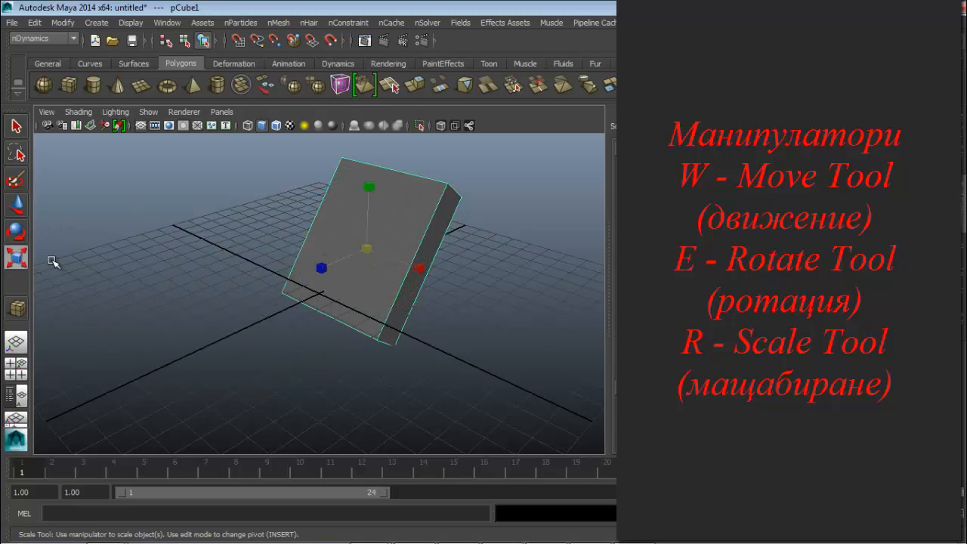
drag(365, 248, 448, 272)
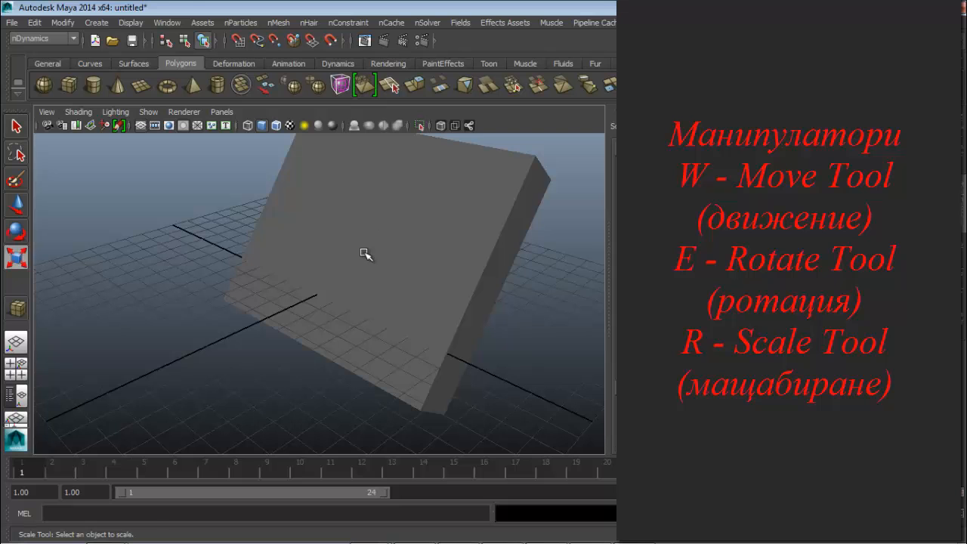
click(364, 253)
drag(363, 184, 363, 228)
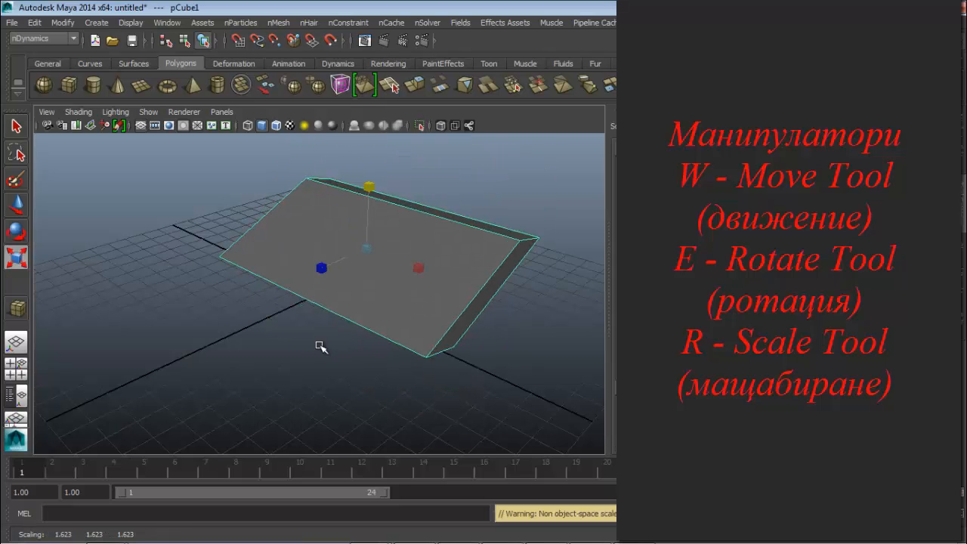
alt+drag(505, 370, 535, 358)
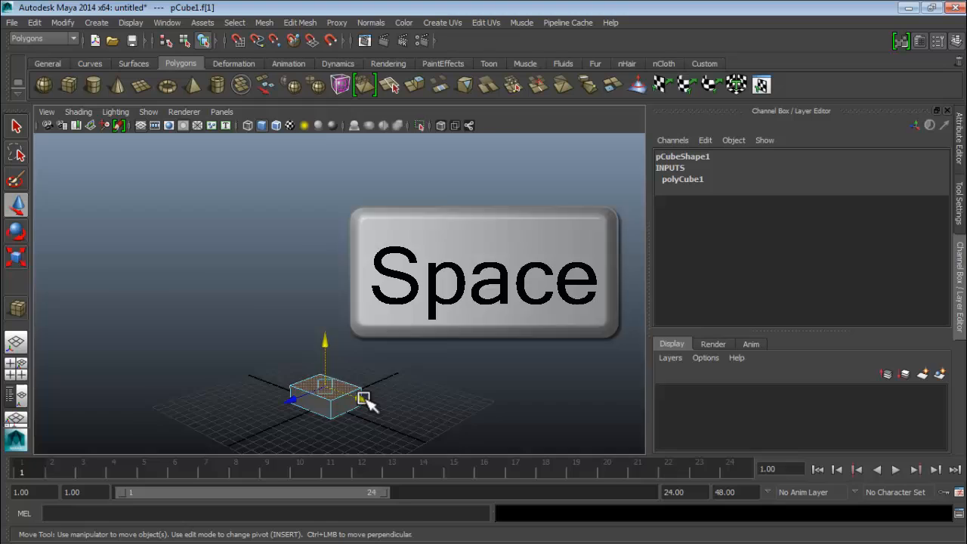
Switch to the four-view layout and frame the cube's selected top face in the perspective, top, front and side views
key(space)
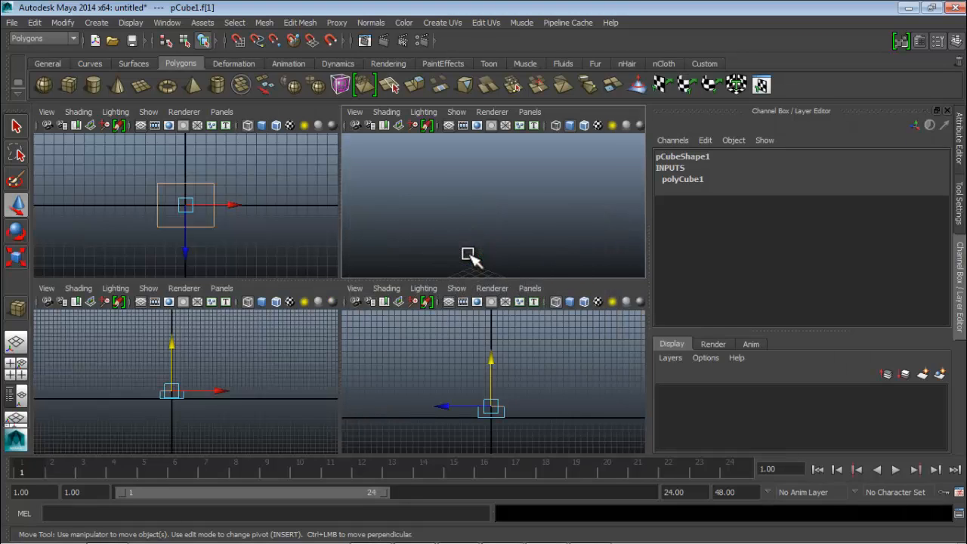
scroll(470, 255, down, 5)
scroll(470, 255, up, 5)
scroll(470, 255, down, 5)
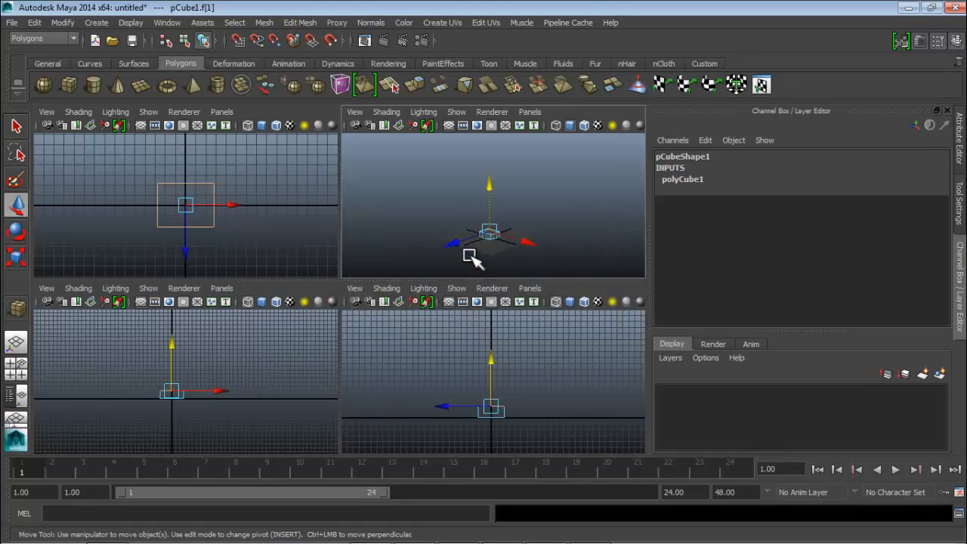
key(f)
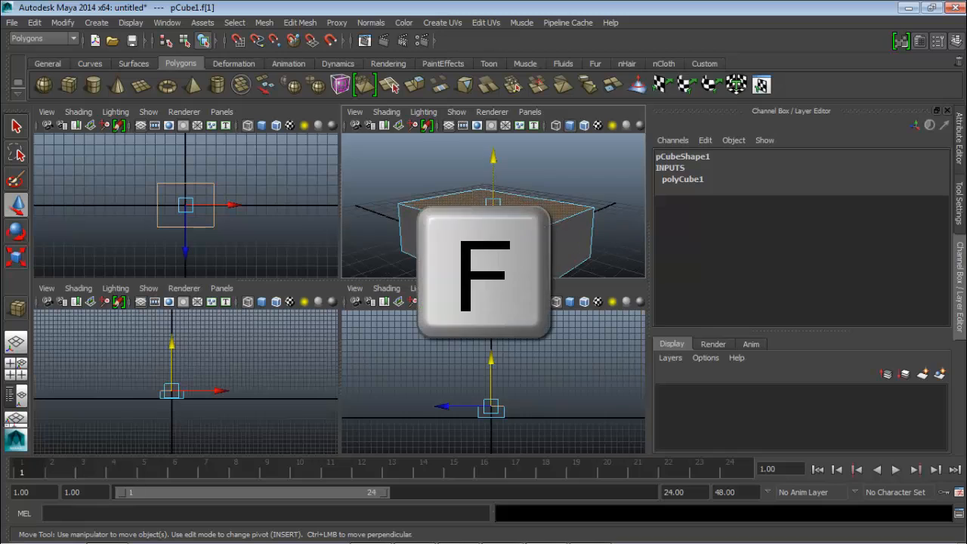
key(f)
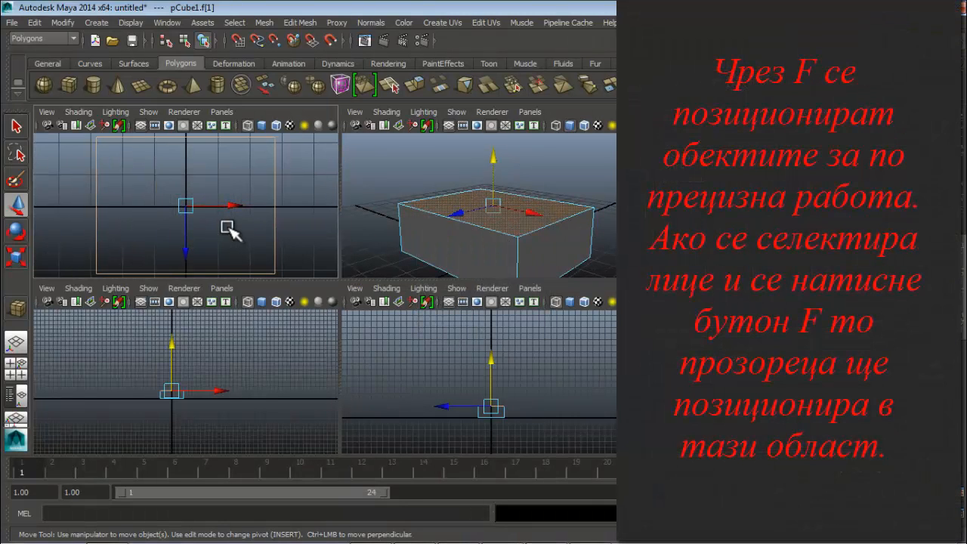
key(f)
key(f)
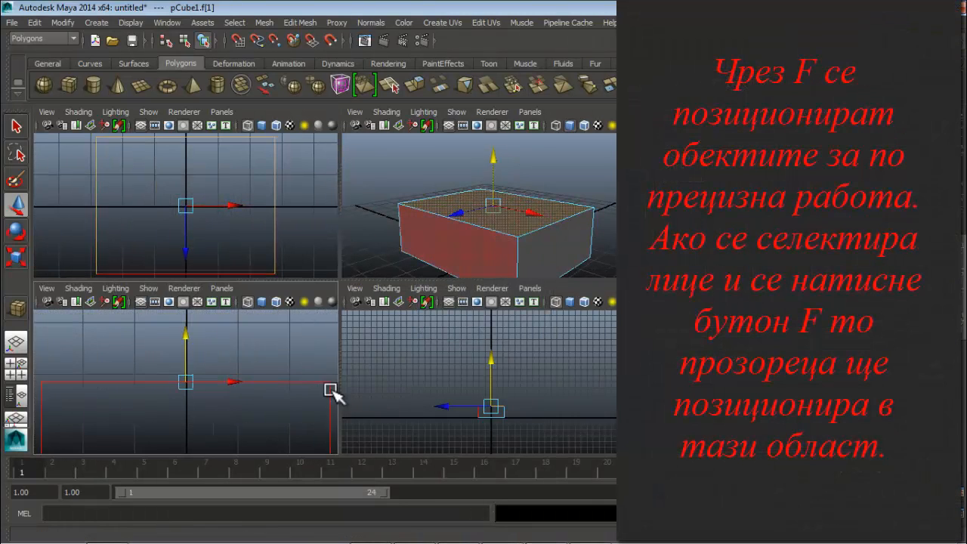
key(f)
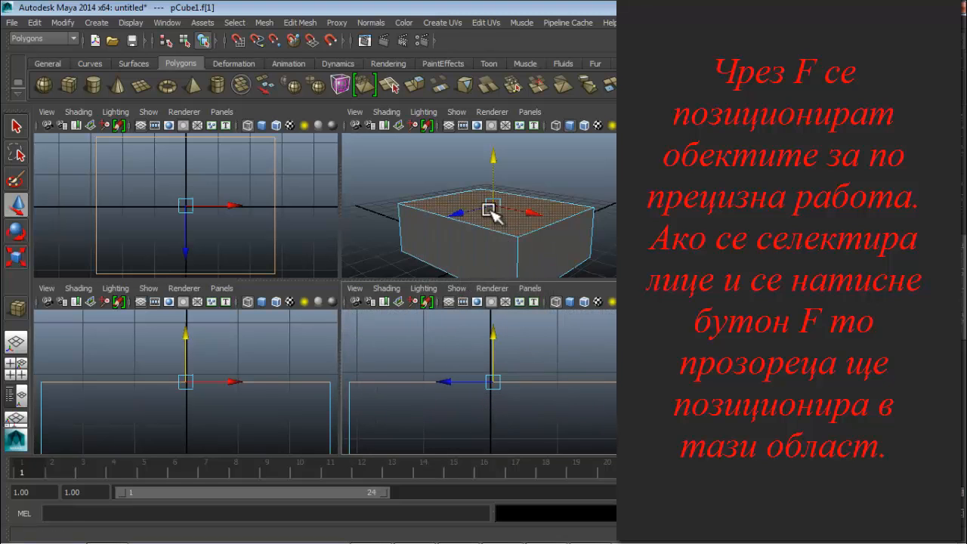
Select the whole cube in object mode and frame it in each of the four views
right_drag(499, 237, 556, 220)
click(450, 235)
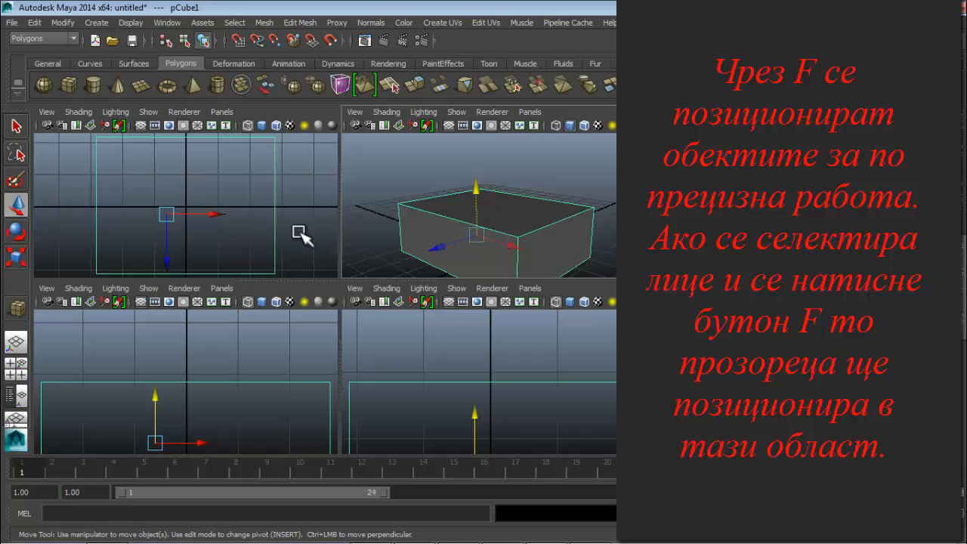
key(f)
key(f)
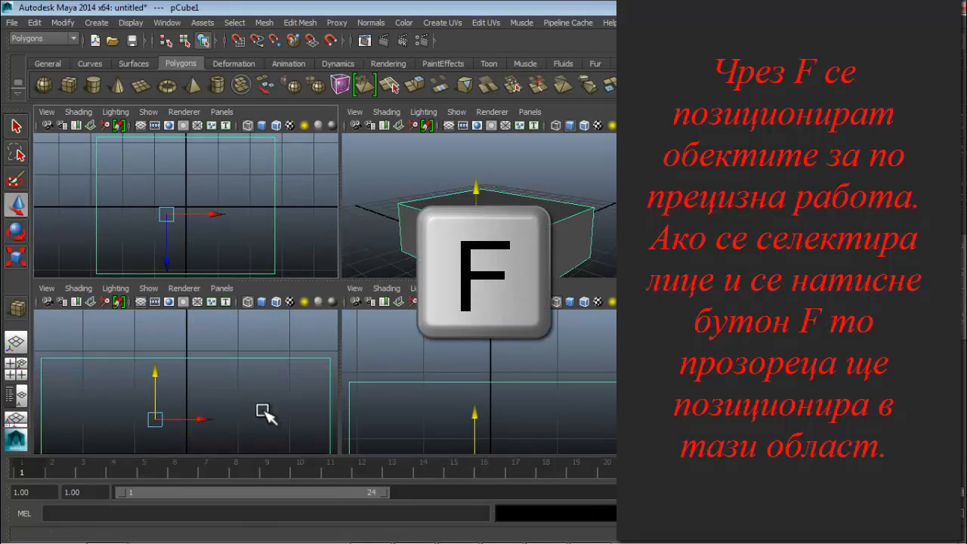
key(f)
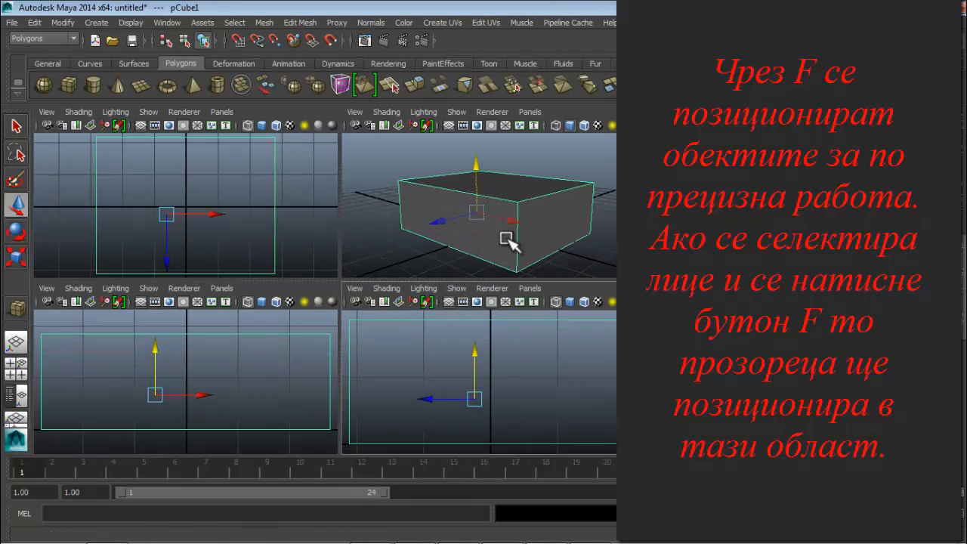